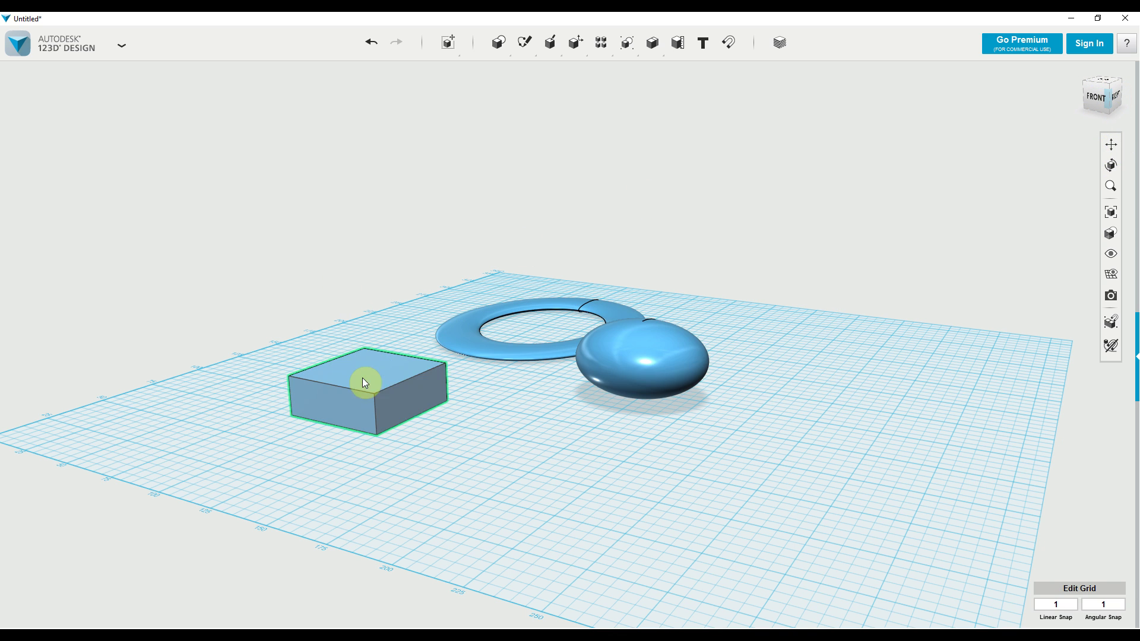
- Set up an STL export of the box, ring and ellipsoid with the file name shapes, and cancel it without saving
drag(283, 244, 829, 510)
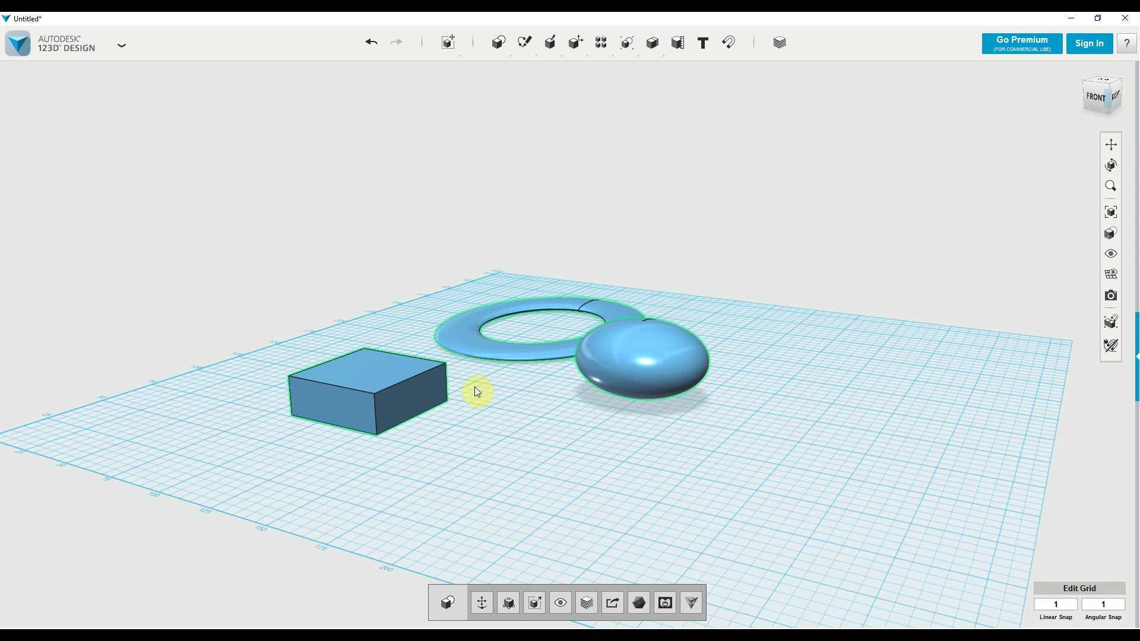
drag(199, 237, 771, 496)
click(613, 606)
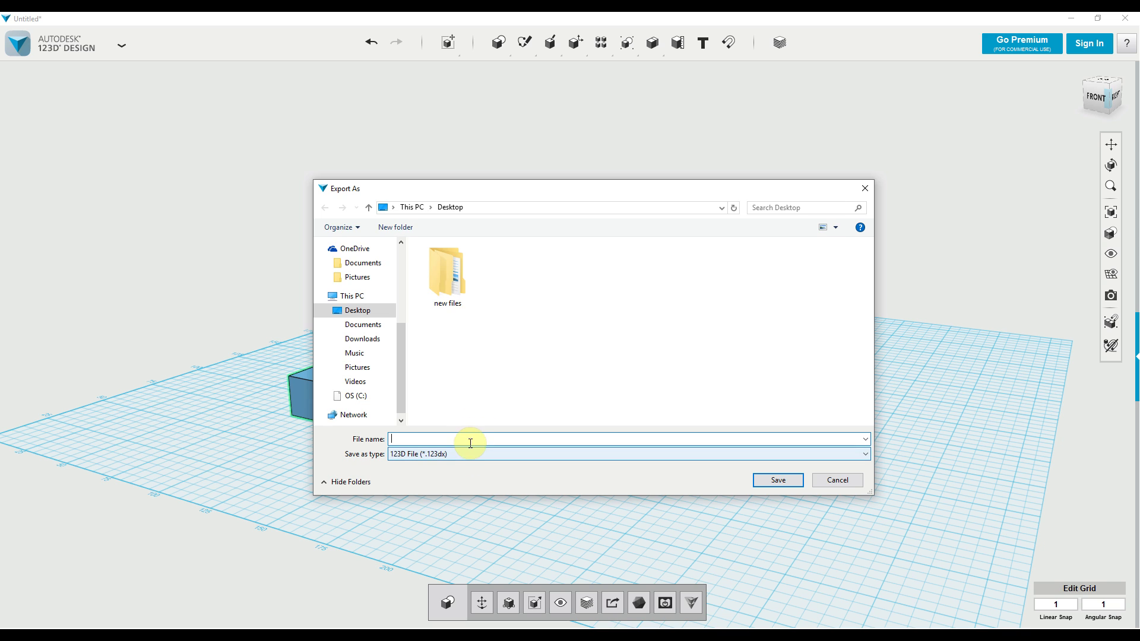
click(444, 454)
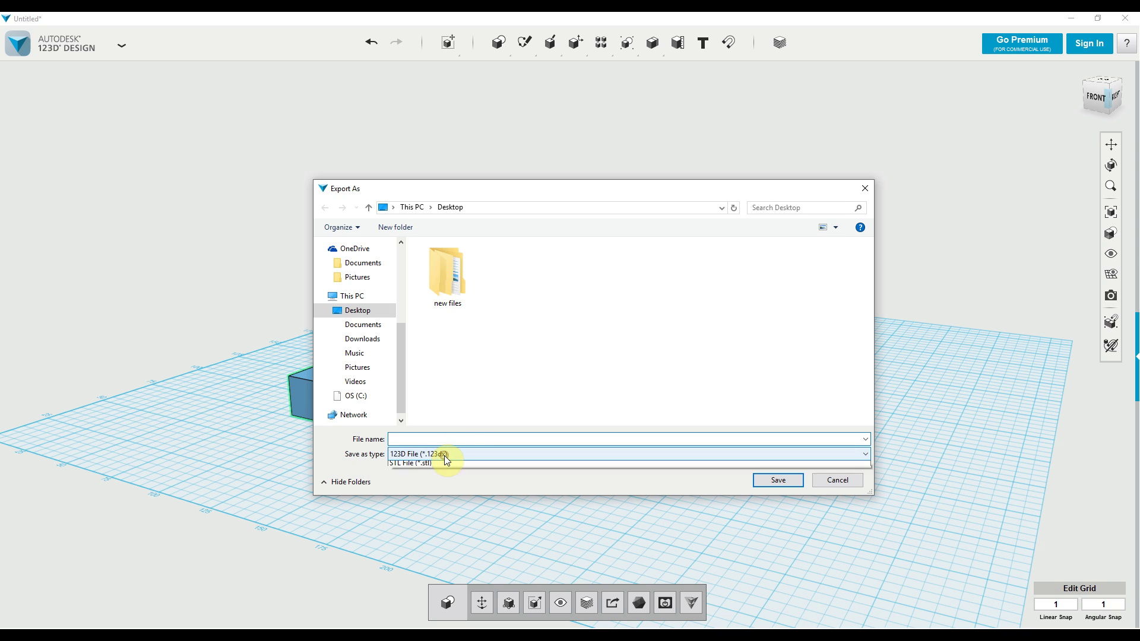
click(445, 473)
click(437, 438)
text(rervrberberb)
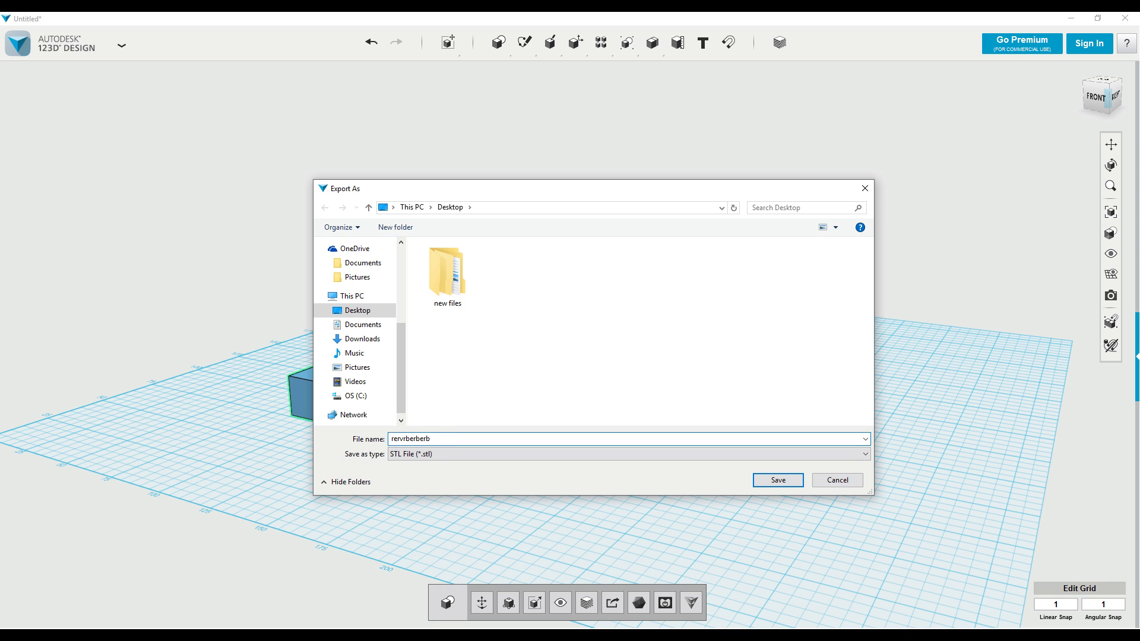
key(BackSpace)
key(BackSpace)
key(BackSpace)
key(BackSpace)
key(BackSpace)
key(BackSpace)
key(BackSpace)
key(BackSpace)
key(BackSpace)
key(BackSpace)
key(BackSpace)
key(BackSpace)
text(shapes)
click(838, 478)
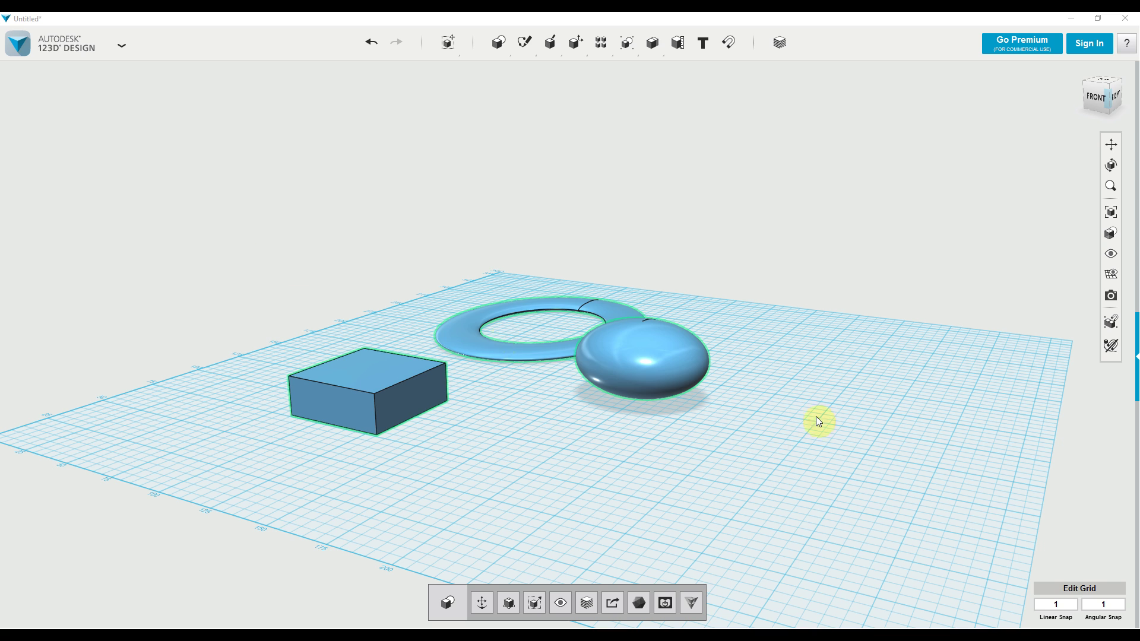
- Select all three shapes and start a 3D export of them in STL format
drag(236, 230, 781, 480)
click(123, 46)
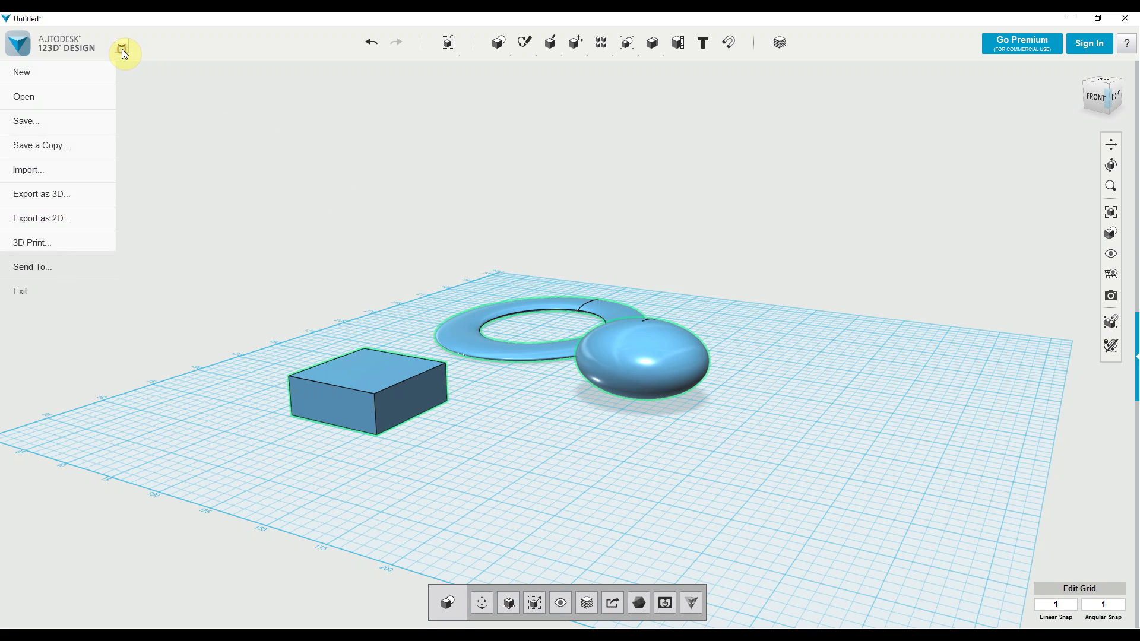
mouse_move(83, 203)
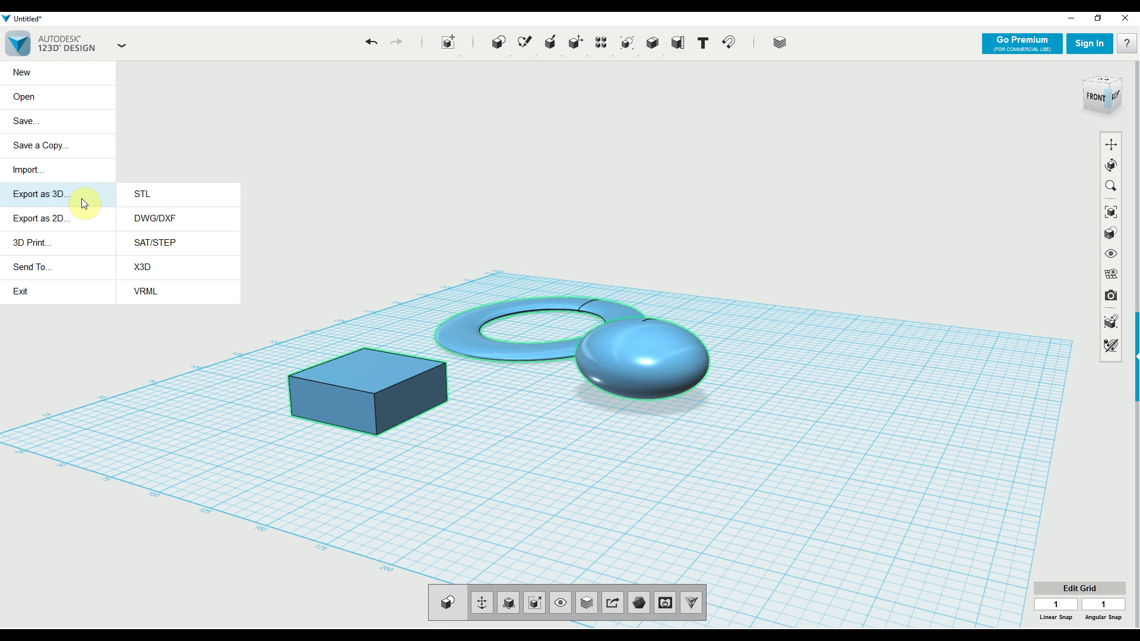
click(142, 193)
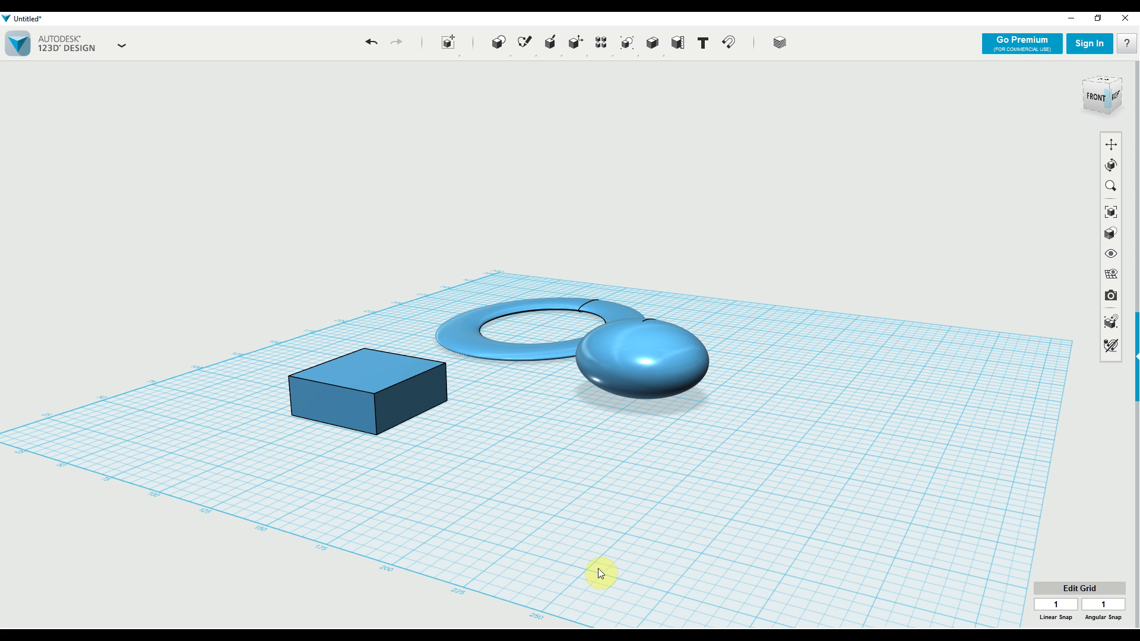
- Delete the box, ring and ellipsoid together from the grid
drag(298, 251, 774, 508)
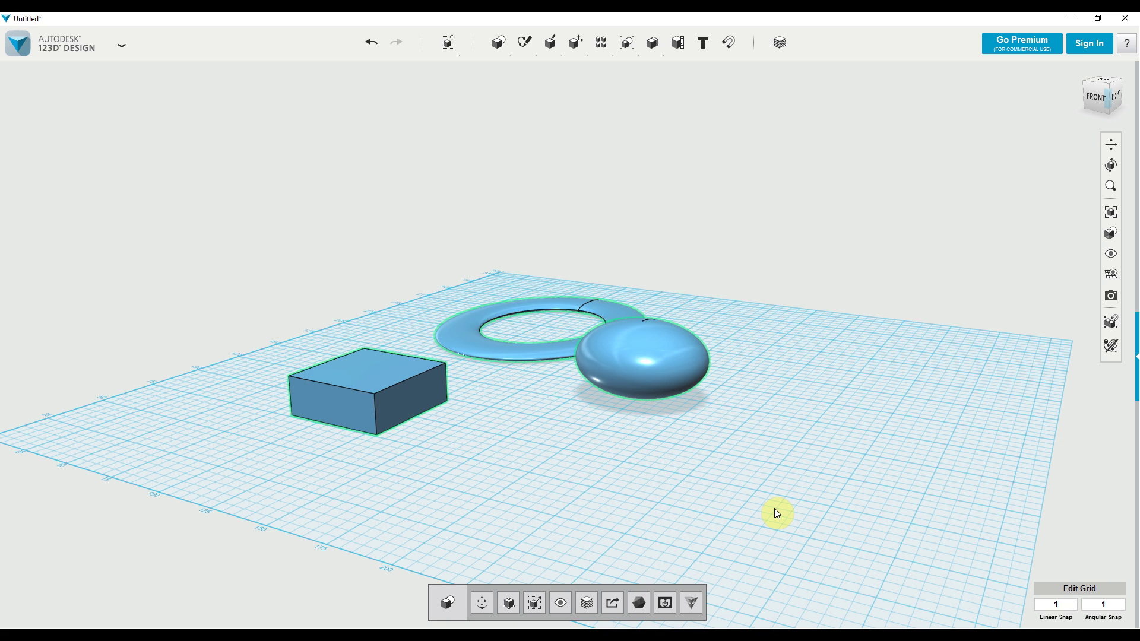
key(Delete)
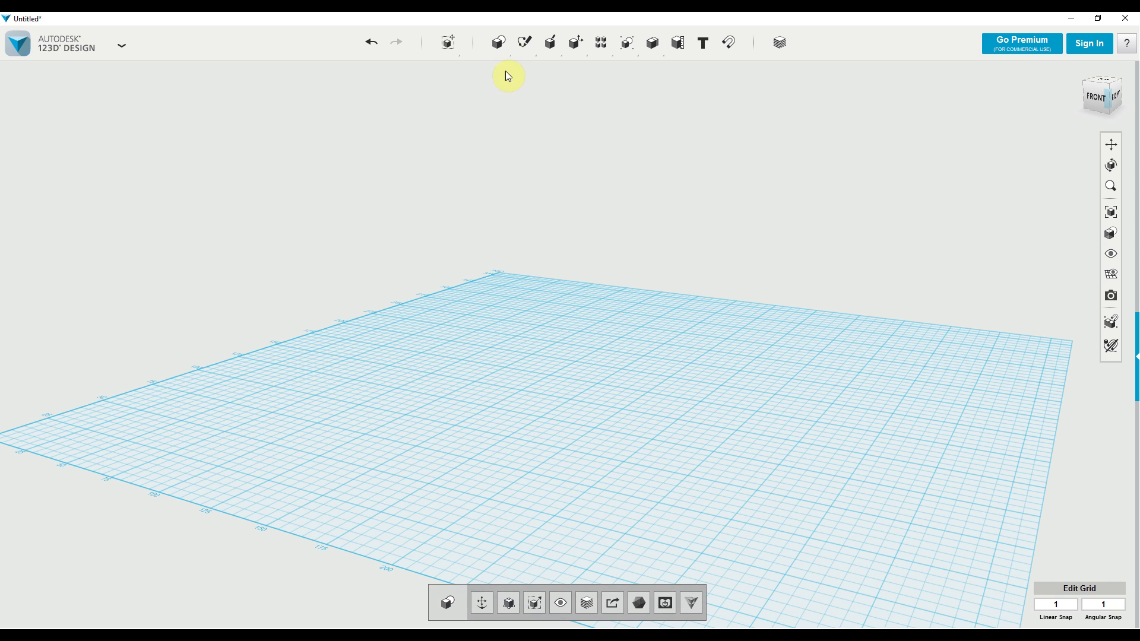
- Sketch a closed, irregular eleven-corner outline of straight Polyline segments on the empty grid
mouse_move(504, 45)
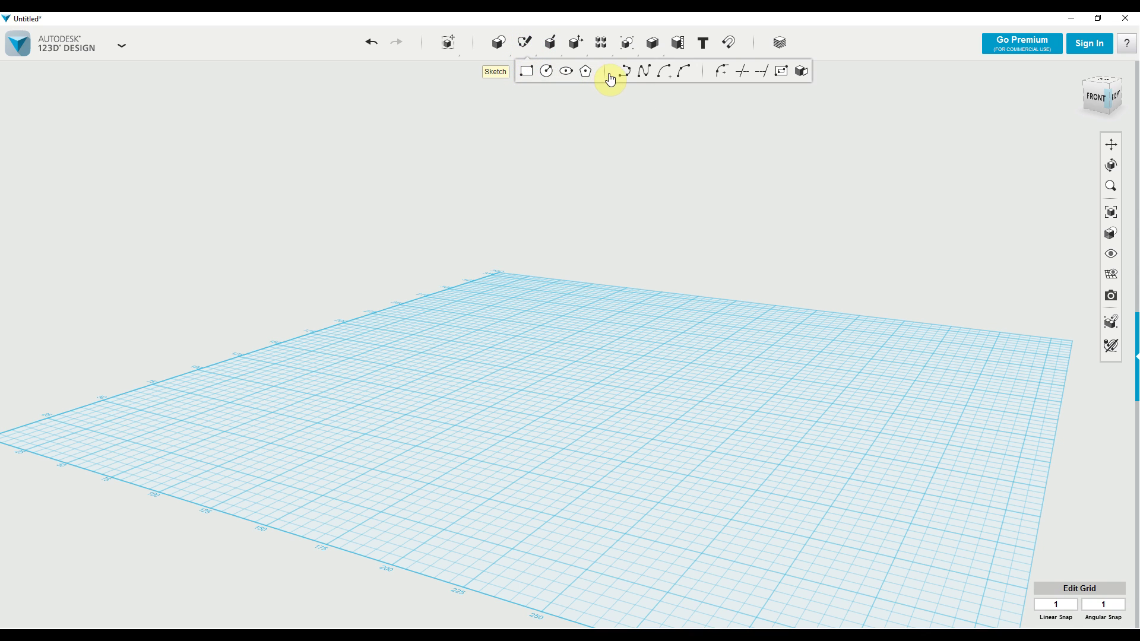
click(627, 81)
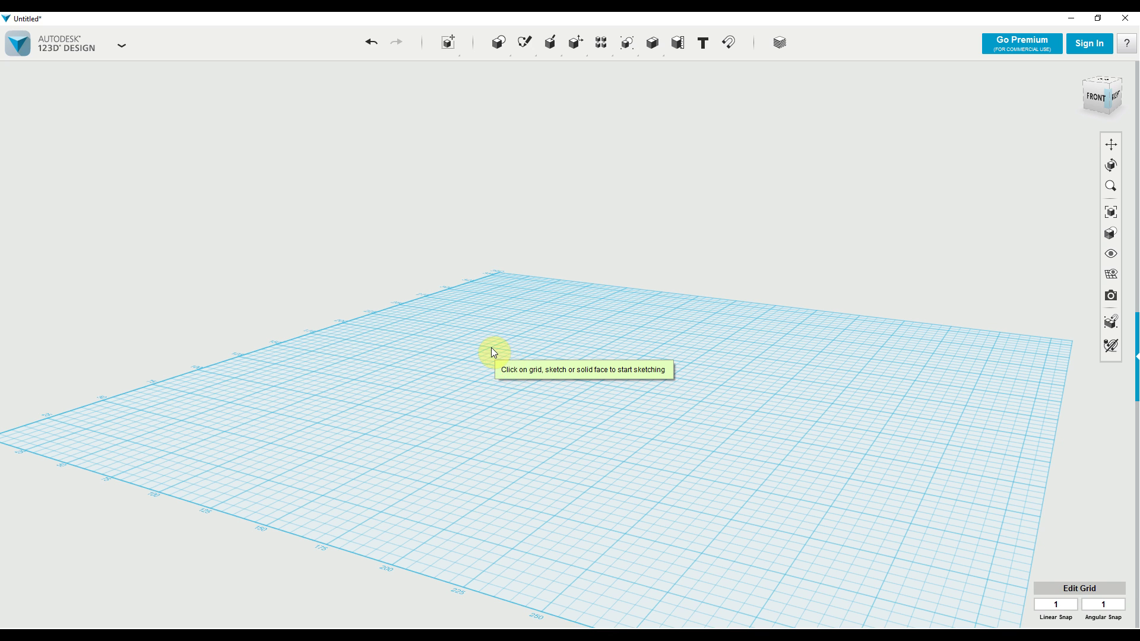
click(476, 326)
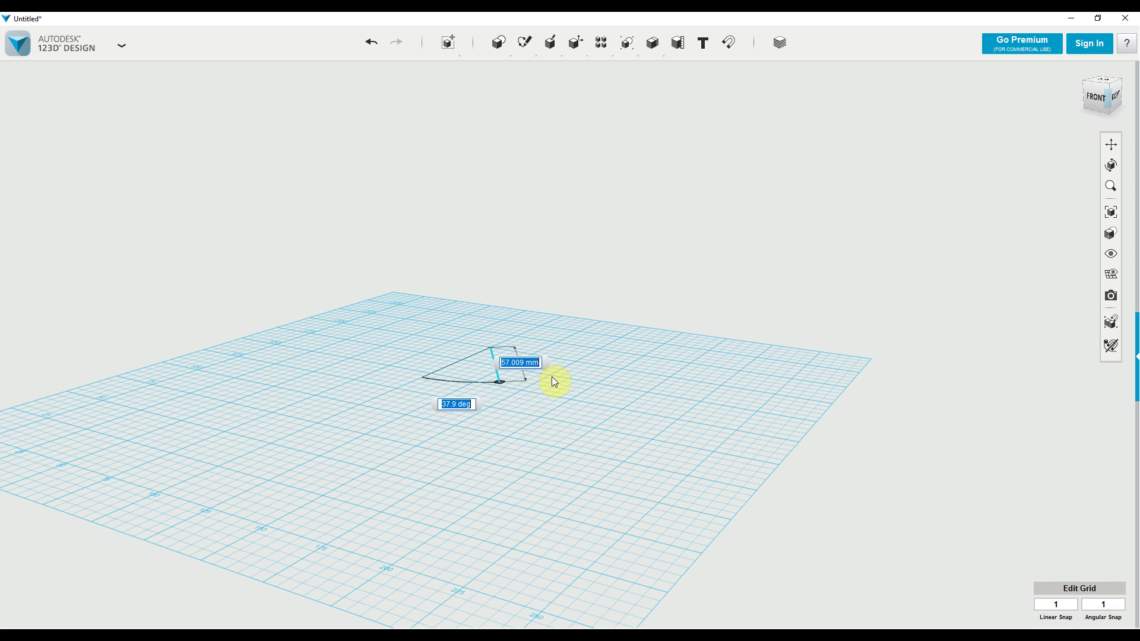
click(501, 381)
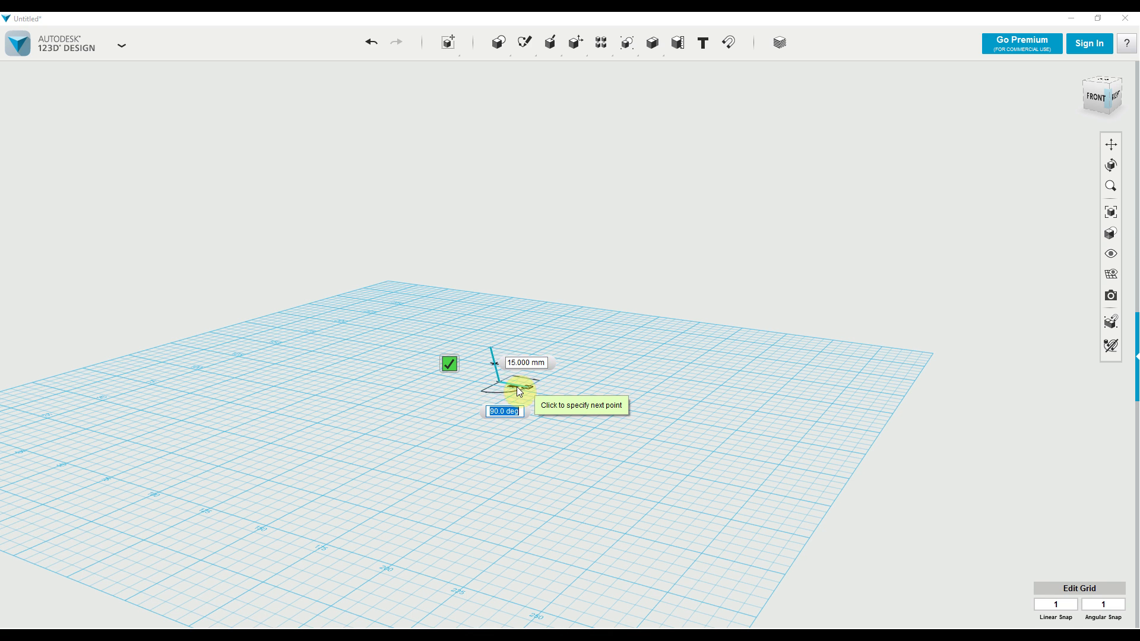
click(569, 397)
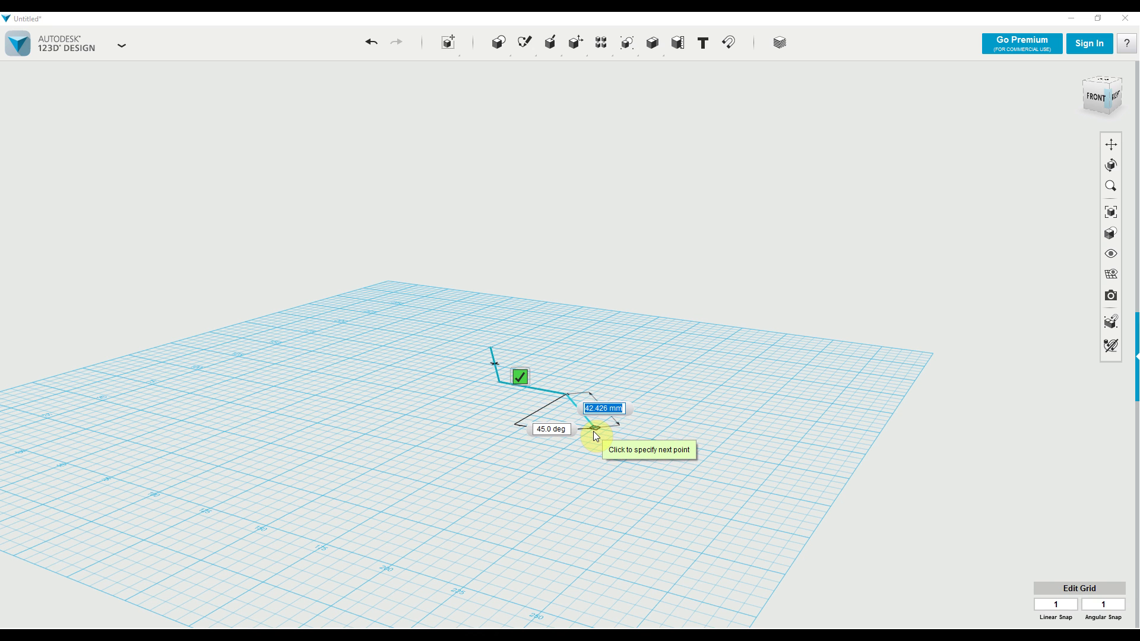
click(593, 431)
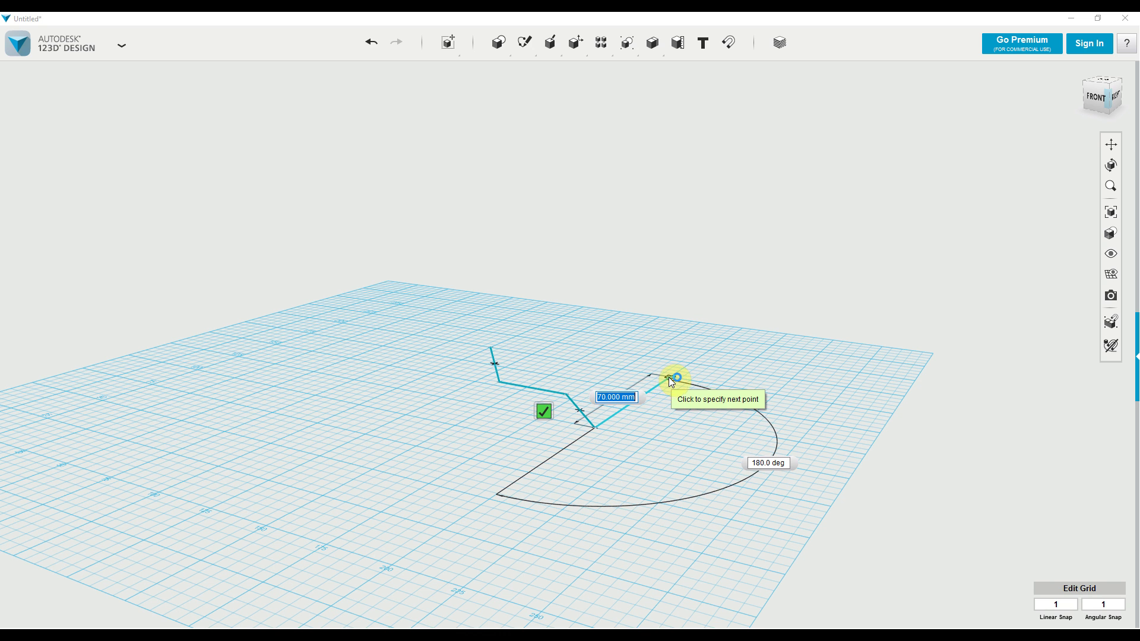
click(706, 355)
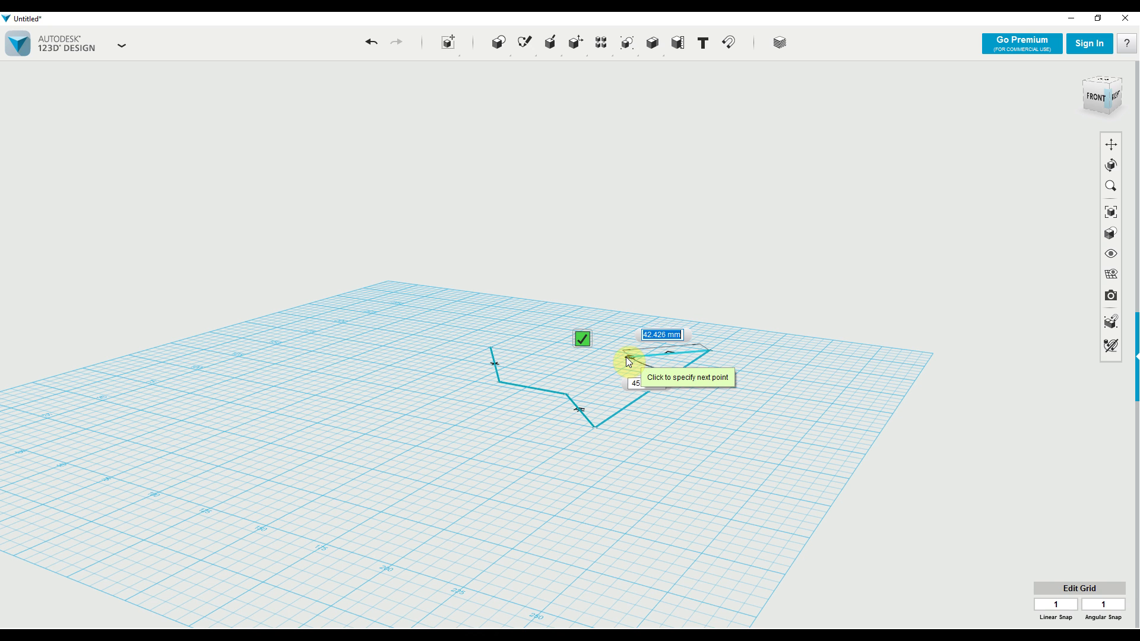
click(605, 343)
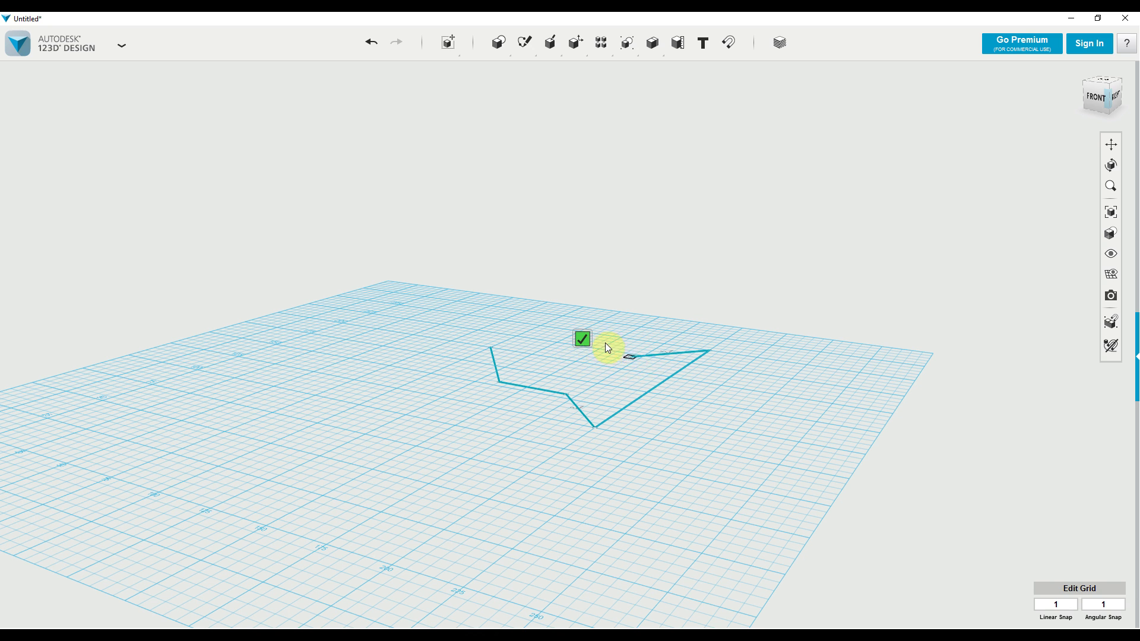
click(562, 346)
click(548, 310)
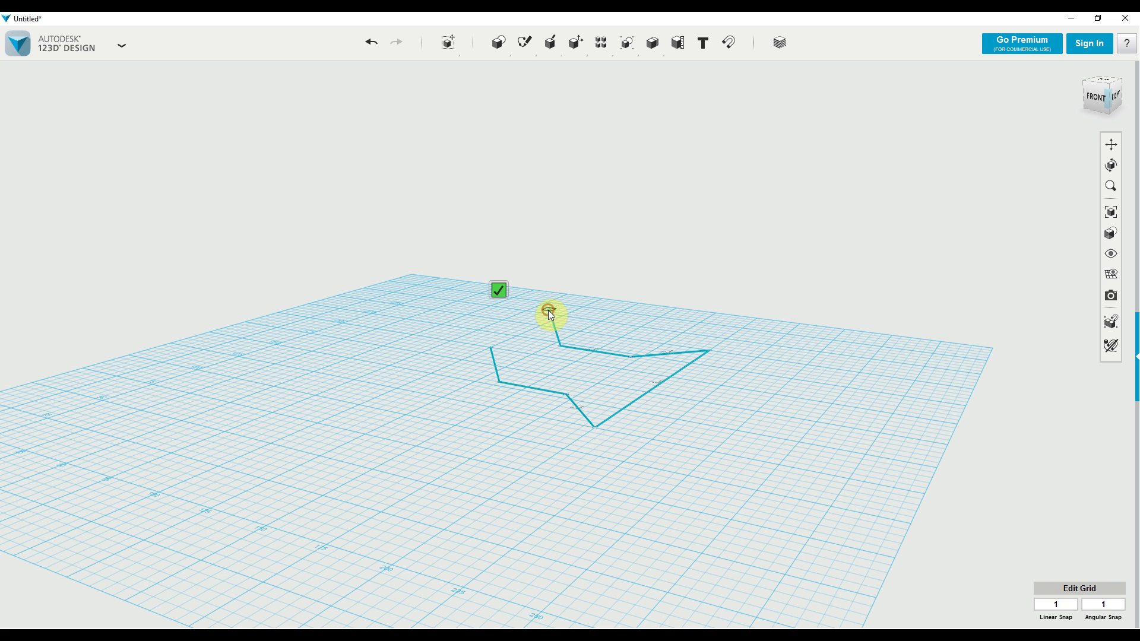
click(529, 343)
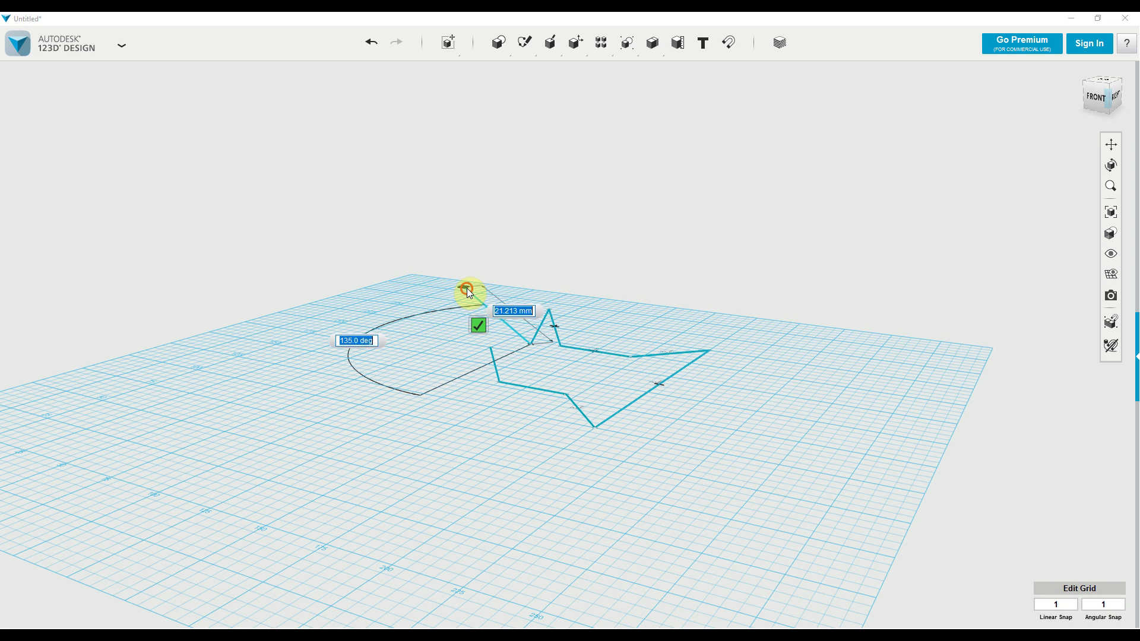
click(465, 288)
click(446, 331)
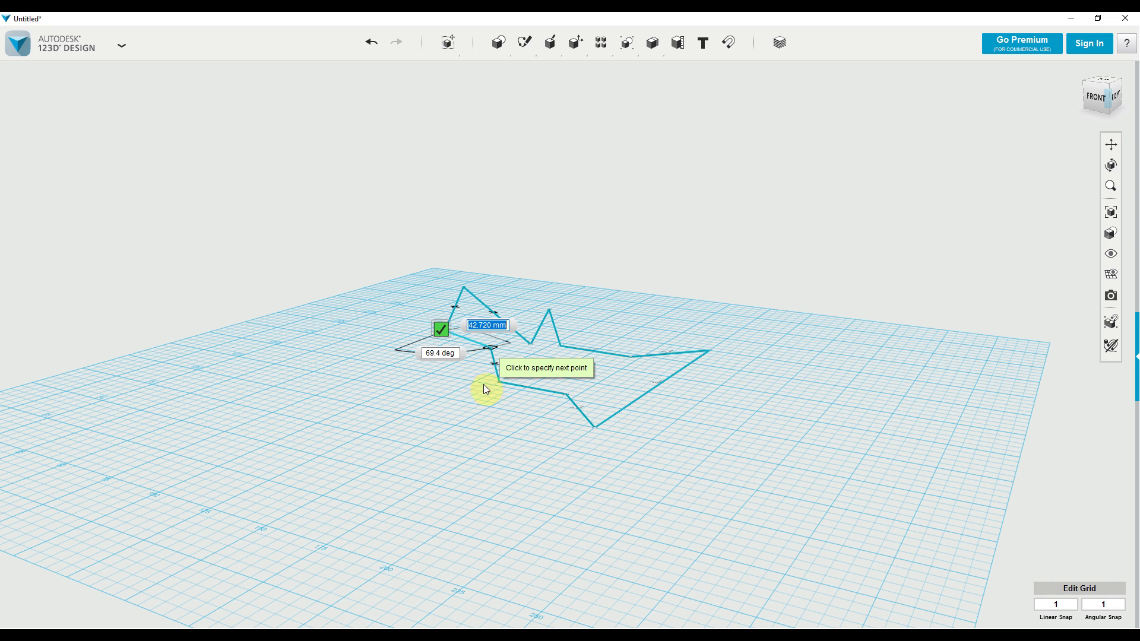
click(442, 330)
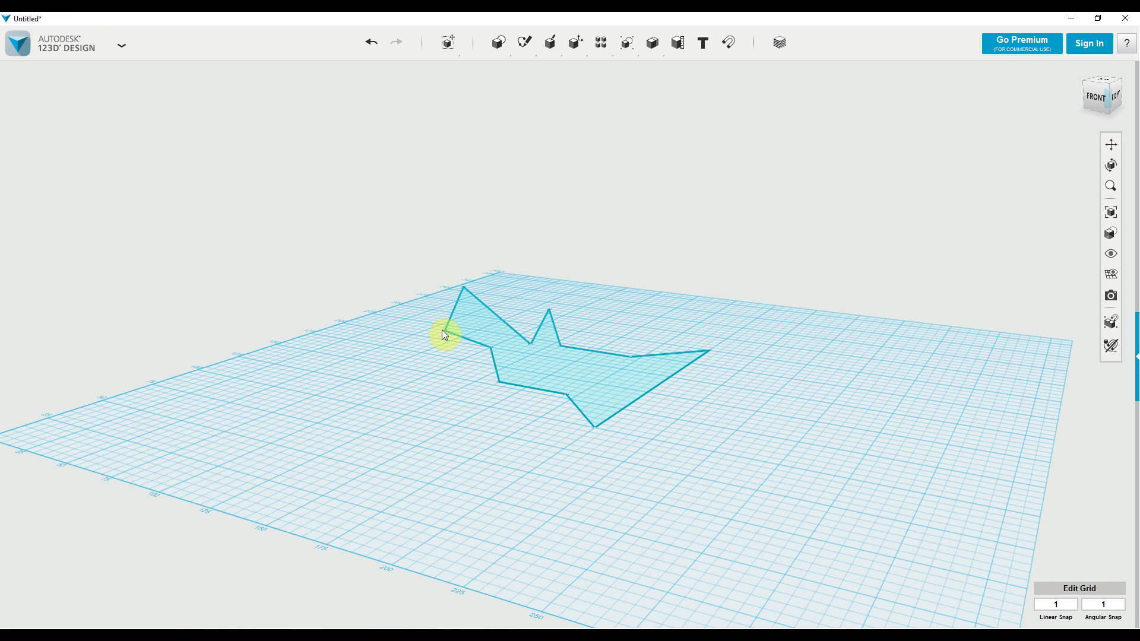
- Extrude the irregular sketch profile upward by about 22 mm
scroll(768, 418, down, 4)
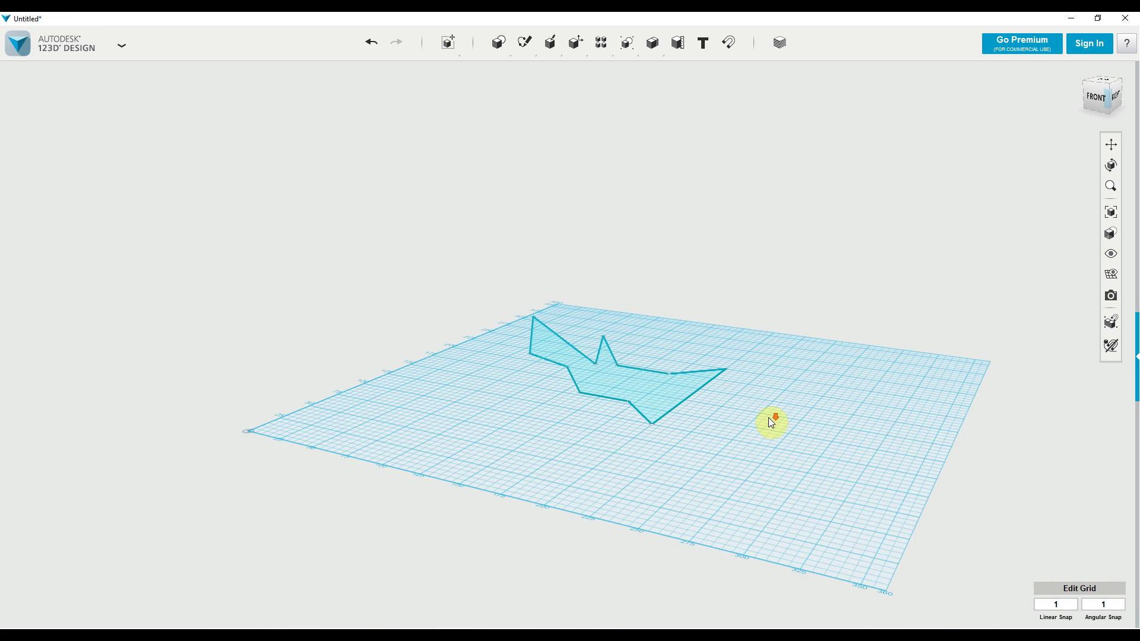
scroll(706, 425, up, 3)
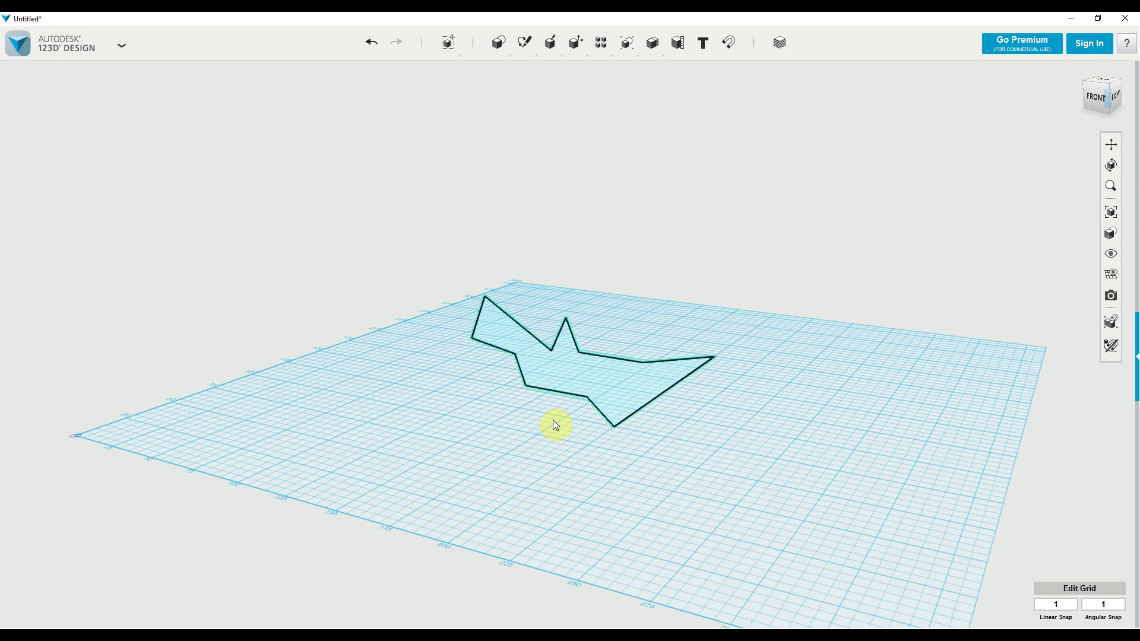
drag(426, 276, 749, 469)
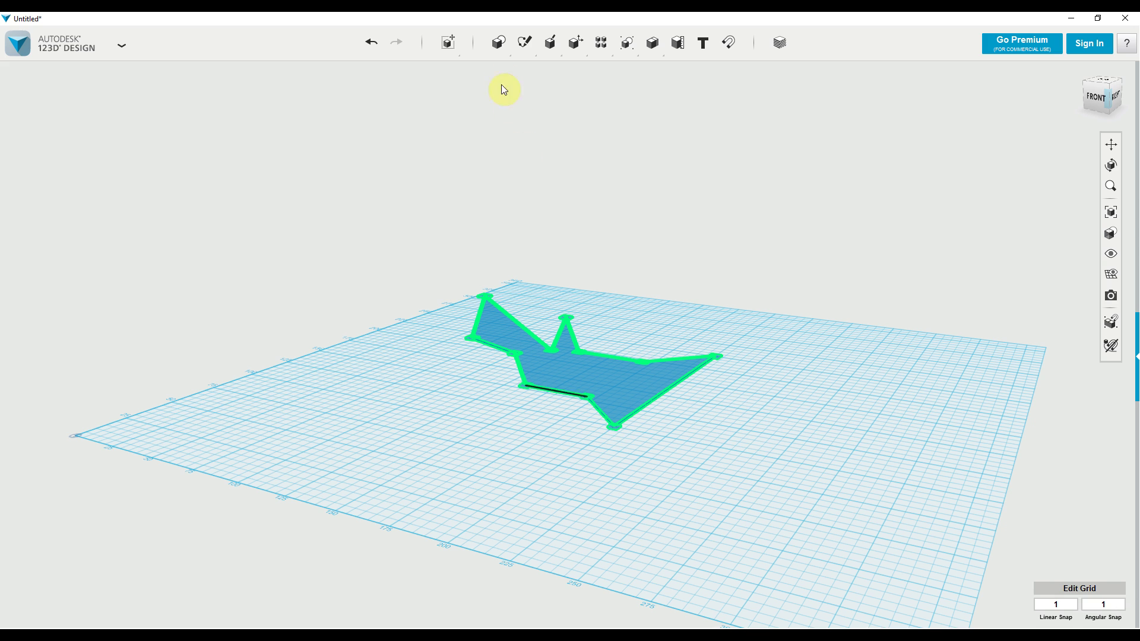
mouse_move(456, 49)
mouse_move(549, 48)
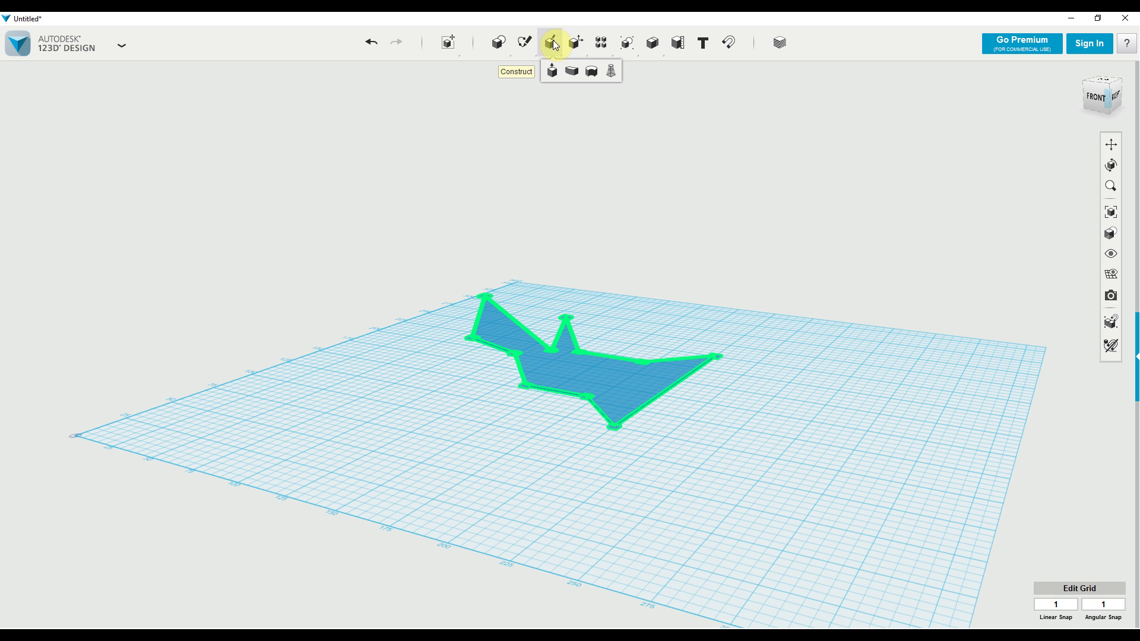
click(552, 78)
drag(427, 269, 757, 482)
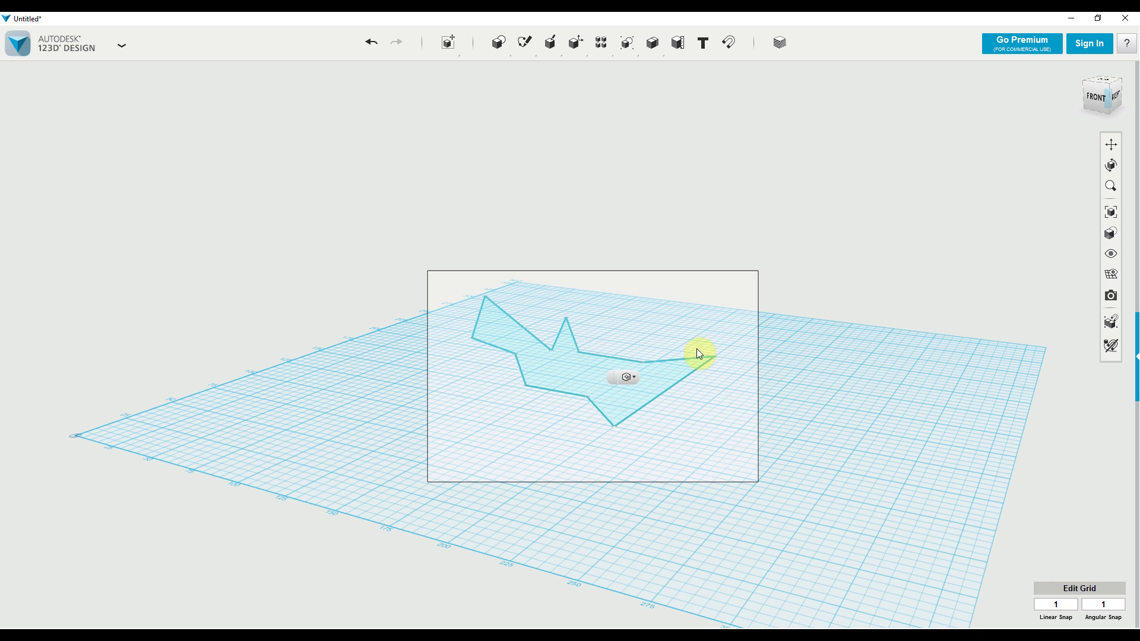
drag(536, 327, 537, 316)
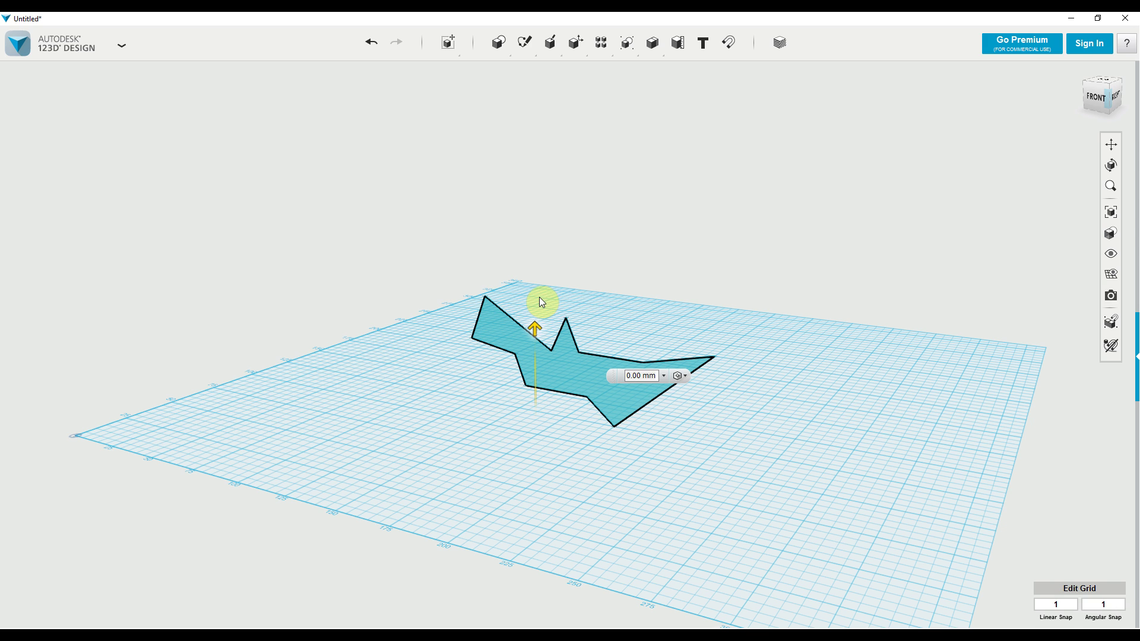
drag(542, 295, 543, 291)
- Set the extrusion's height to 8 mm and finish the extrusion
click(653, 341)
click(627, 341)
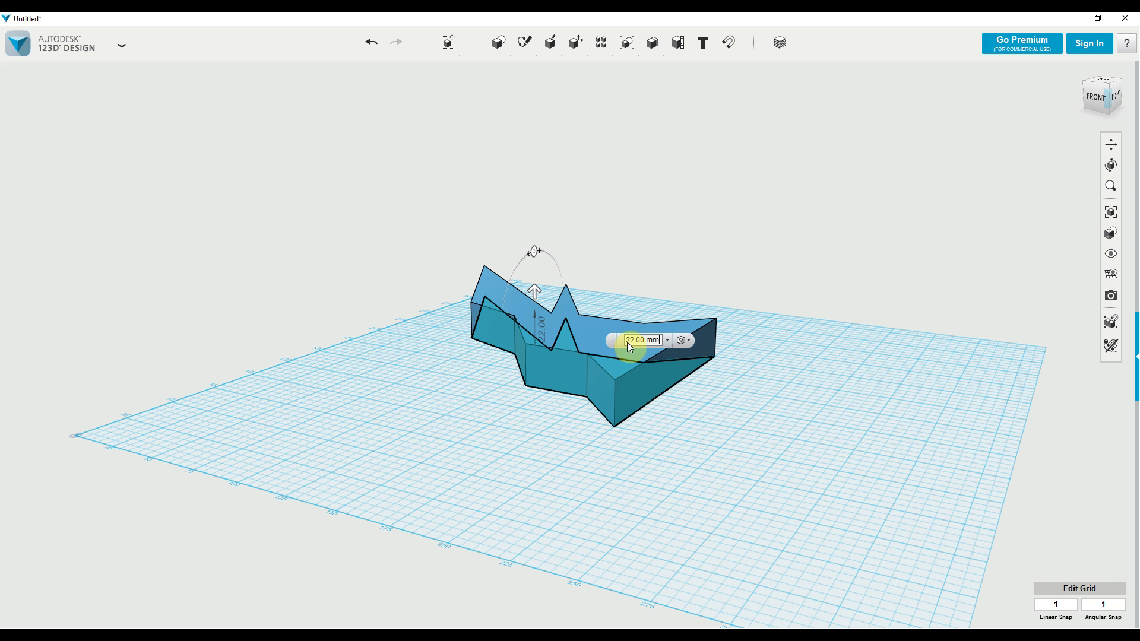
double_click(627, 342)
text(8)
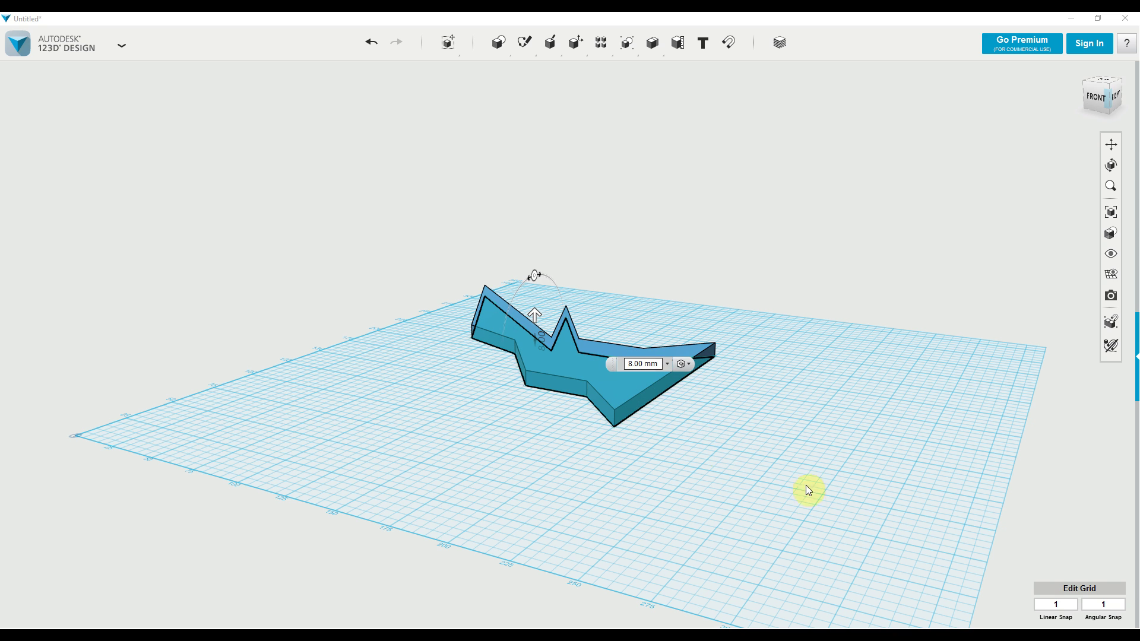
click(663, 491)
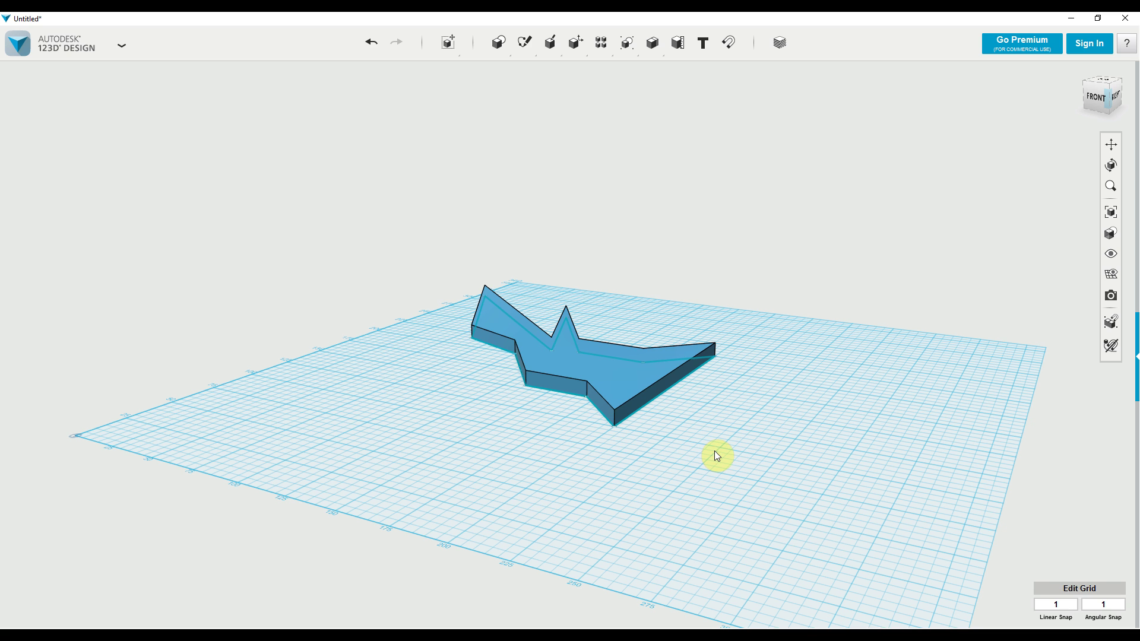
- Move the extruded solid sideways off its sketch and delete the leftover sketch
drag(414, 276, 792, 473)
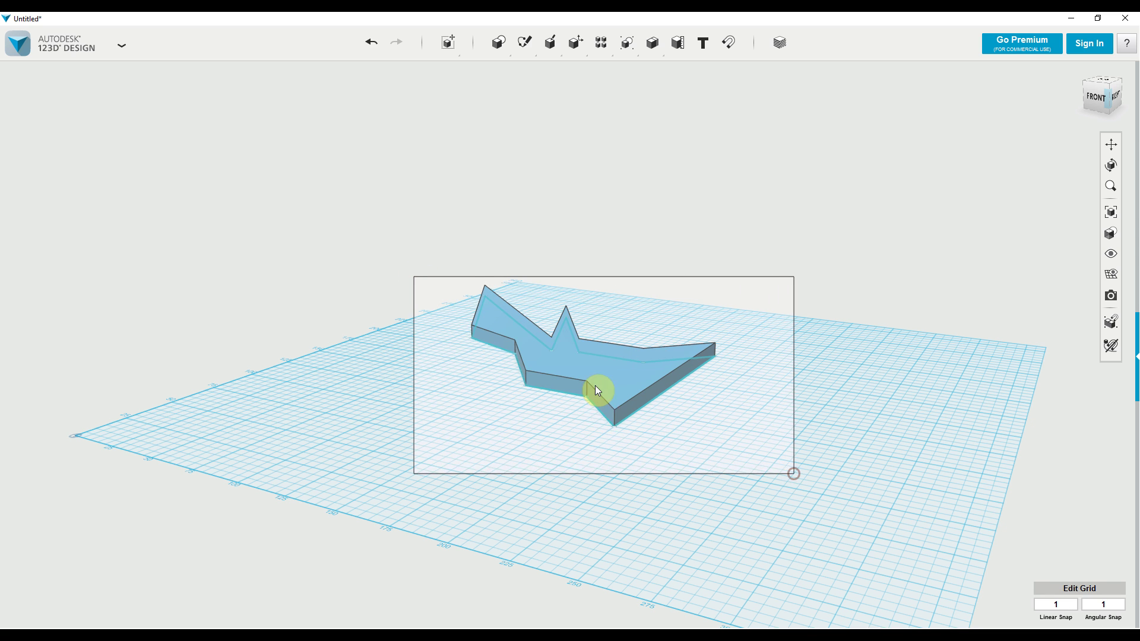
drag(581, 367, 879, 393)
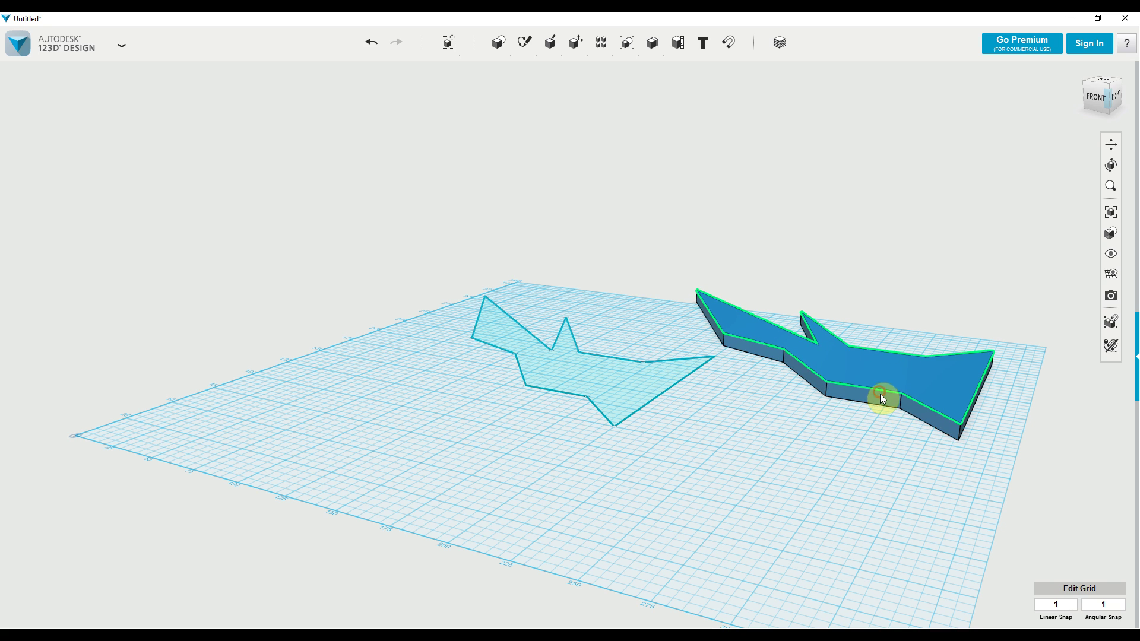
click(551, 355)
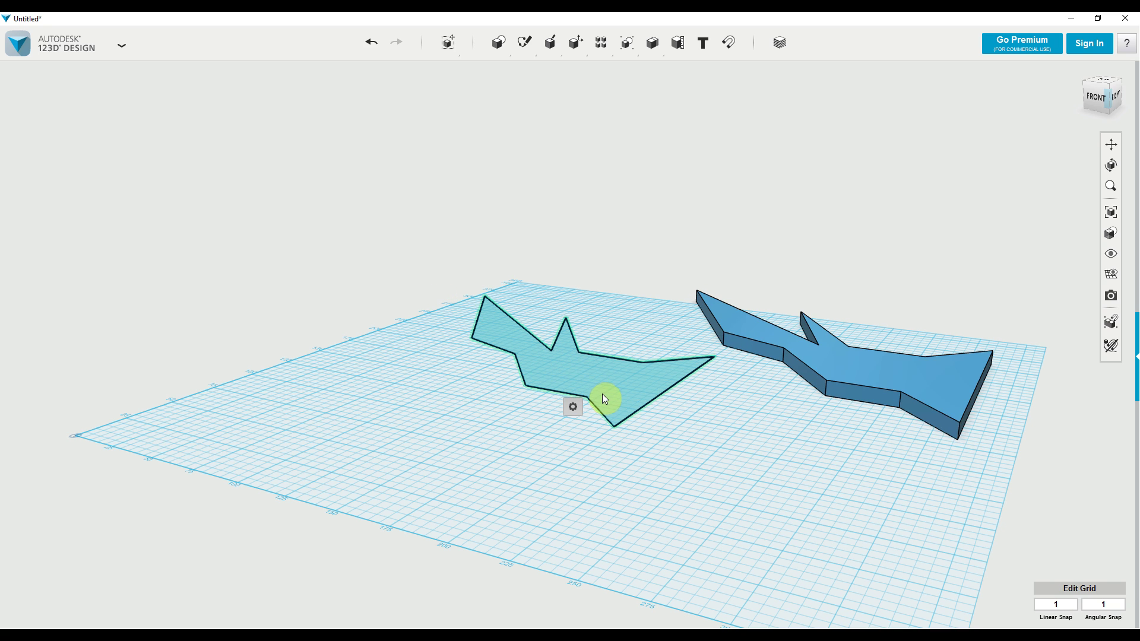
key(Delete)
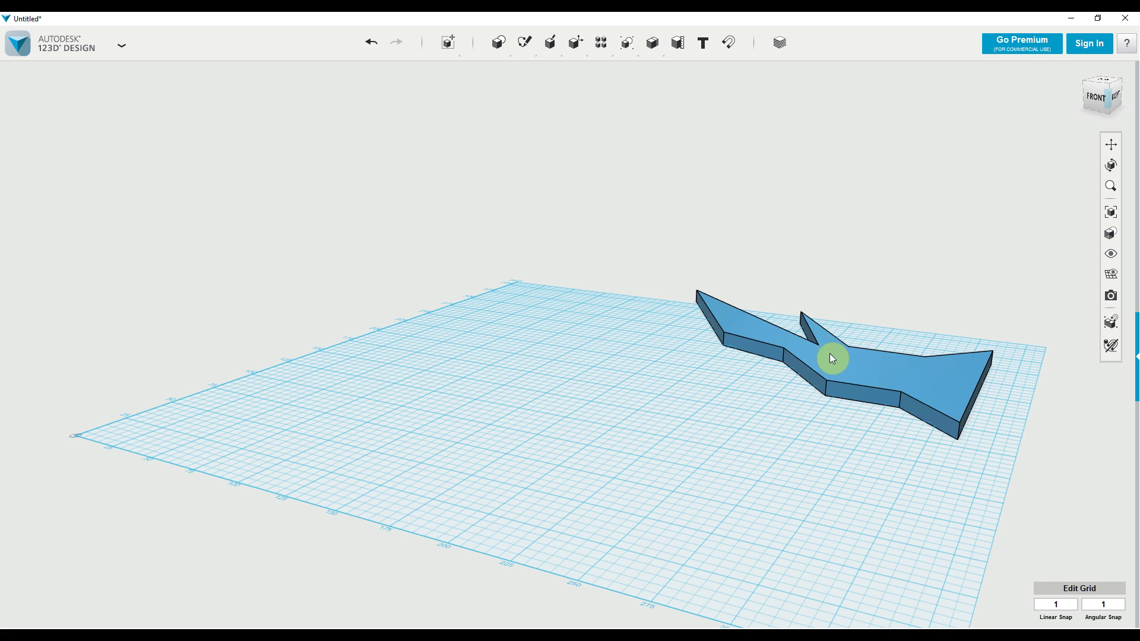
- Move the irregular solid a short way toward the middle of the grid and deselect it
mouse_move(819, 376)
mouse_down()
mouse_move(761, 429)
mouse_move(676, 476)
mouse_move(603, 348)
mouse_move(635, 426)
mouse_move(756, 390)
mouse_move(706, 395)
mouse_up()
click(561, 279)
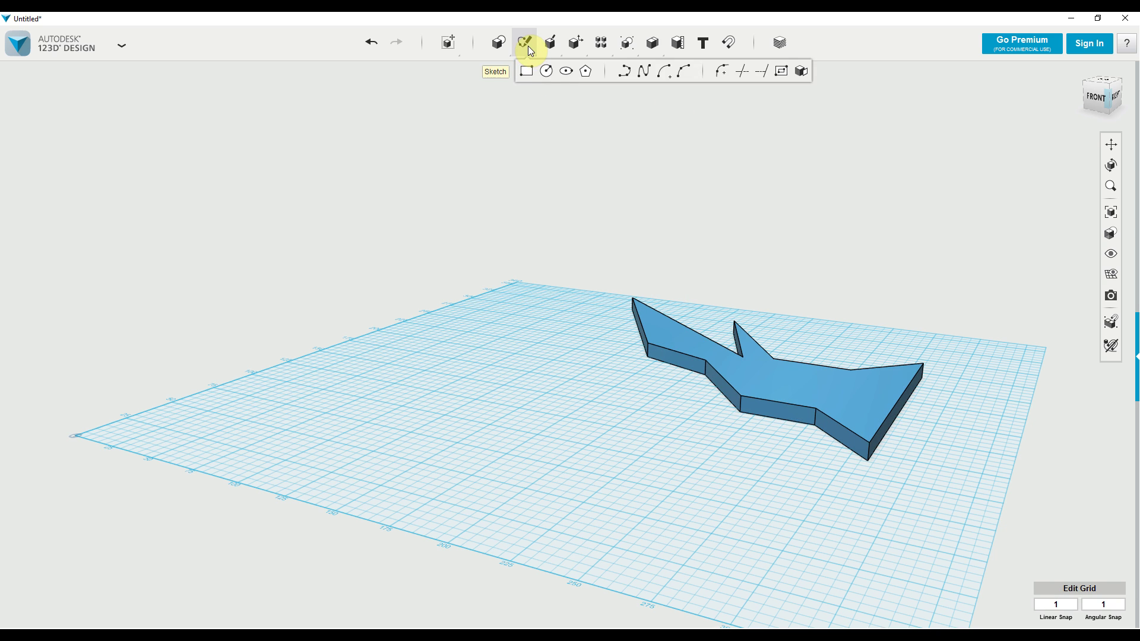
- Sketch a wide rectangle on the empty grid and a narrow one, about 97.5 by 25.5 mm, starting inside it and running past its edge
mouse_move(542, 51)
click(526, 69)
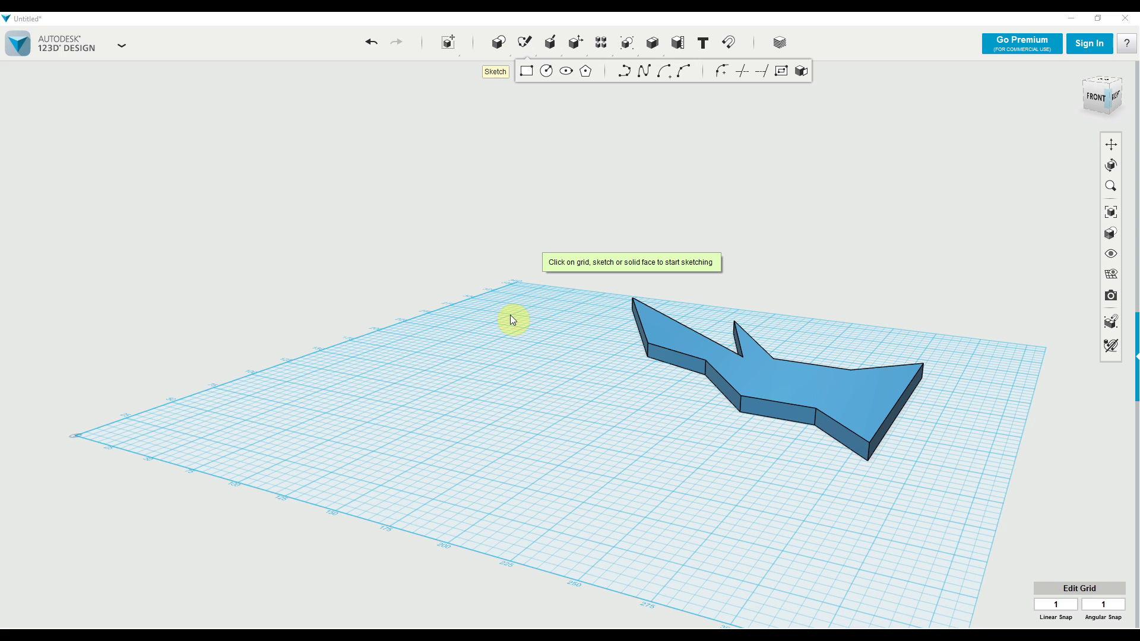
click(365, 380)
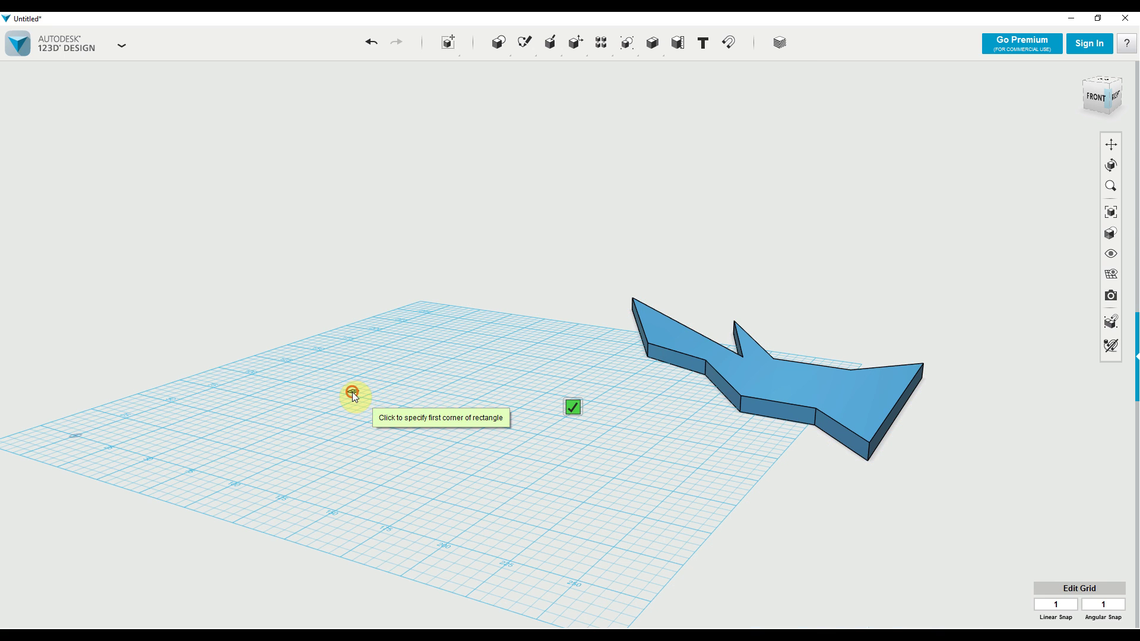
click(352, 391)
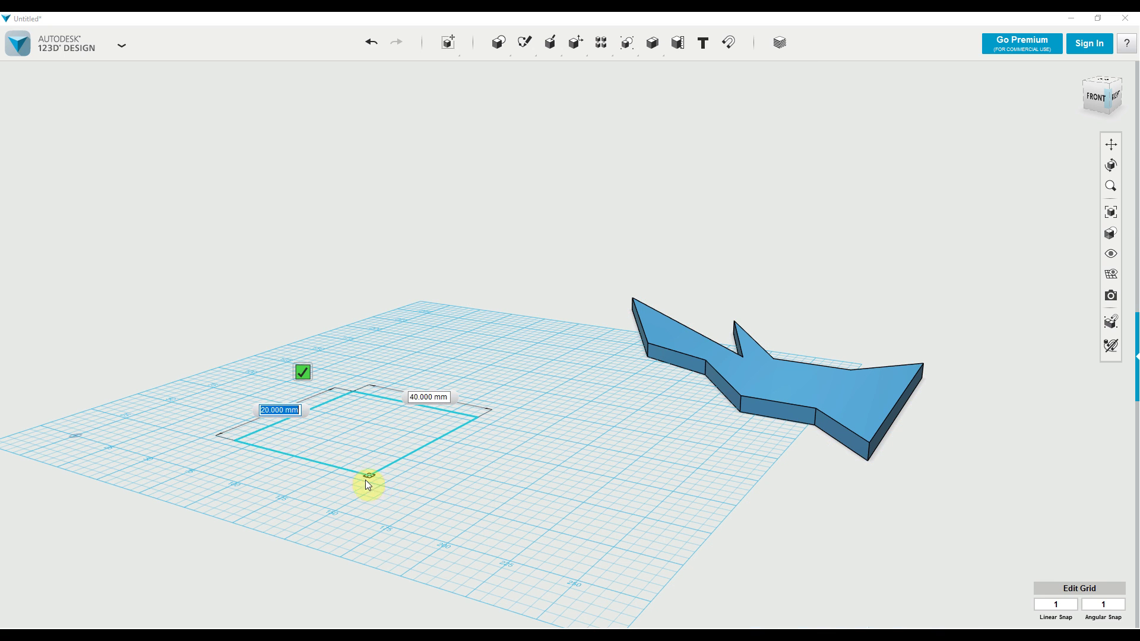
click(359, 481)
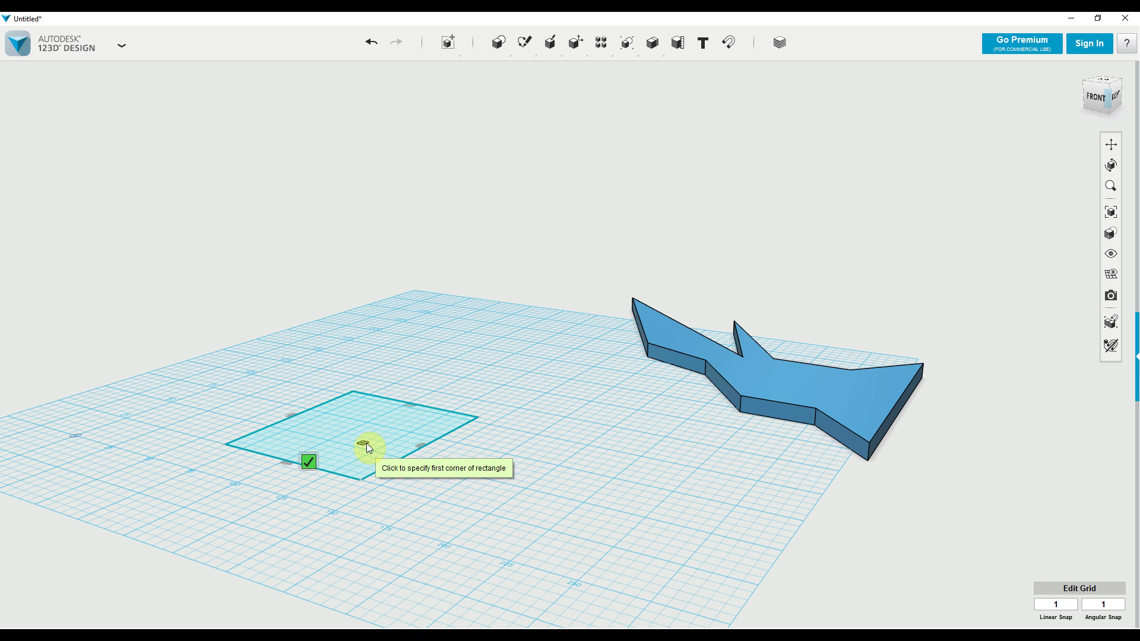
click(365, 426)
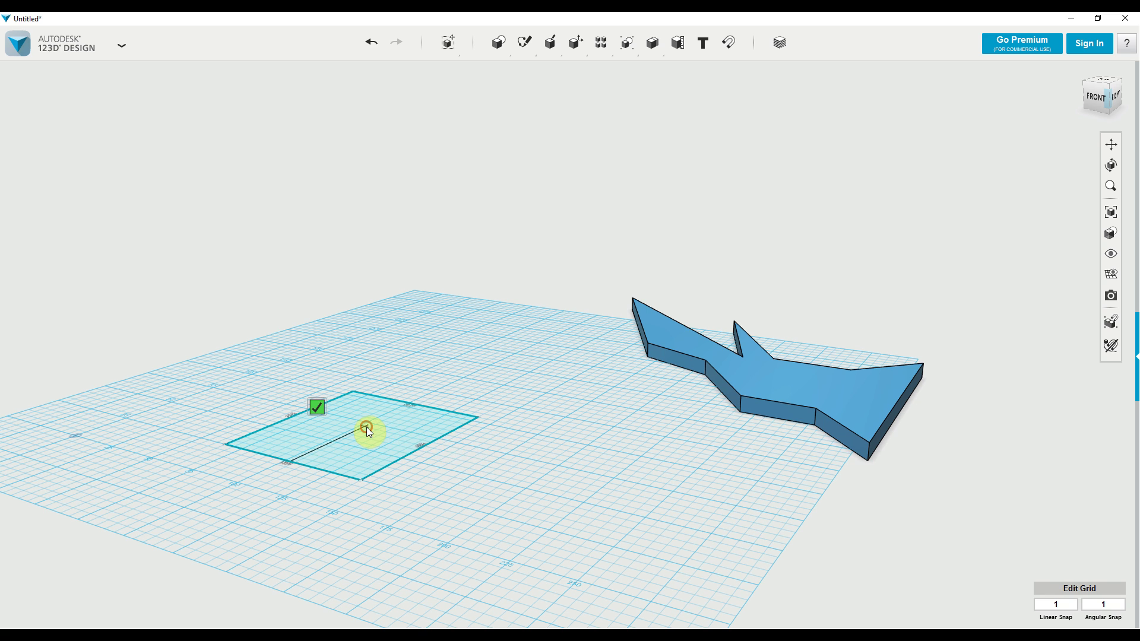
click(523, 496)
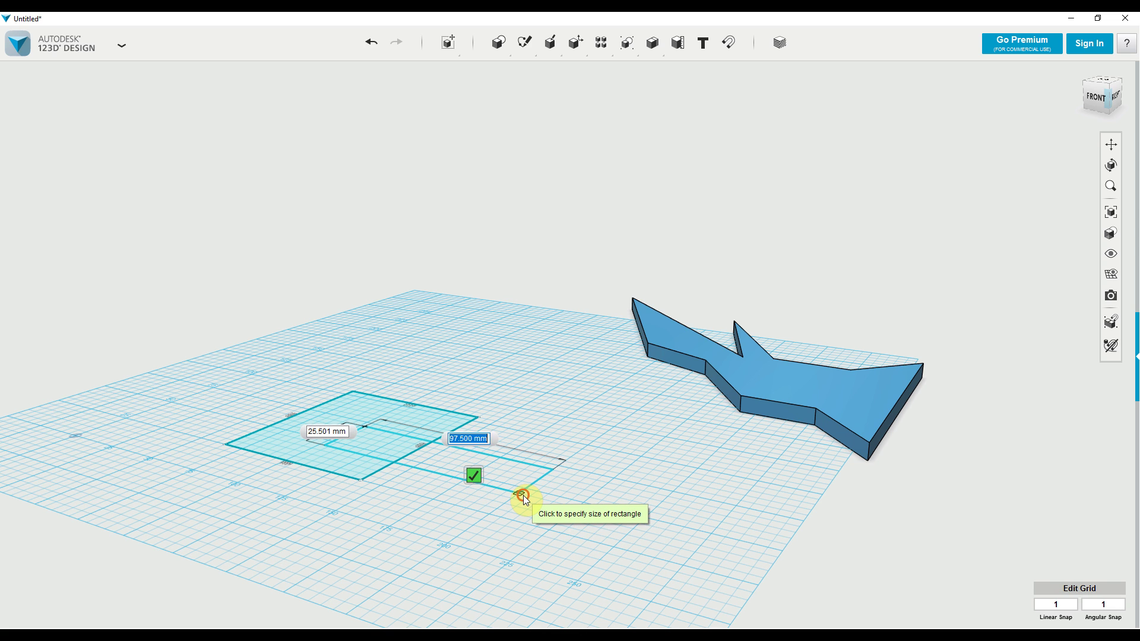
key(Escape)
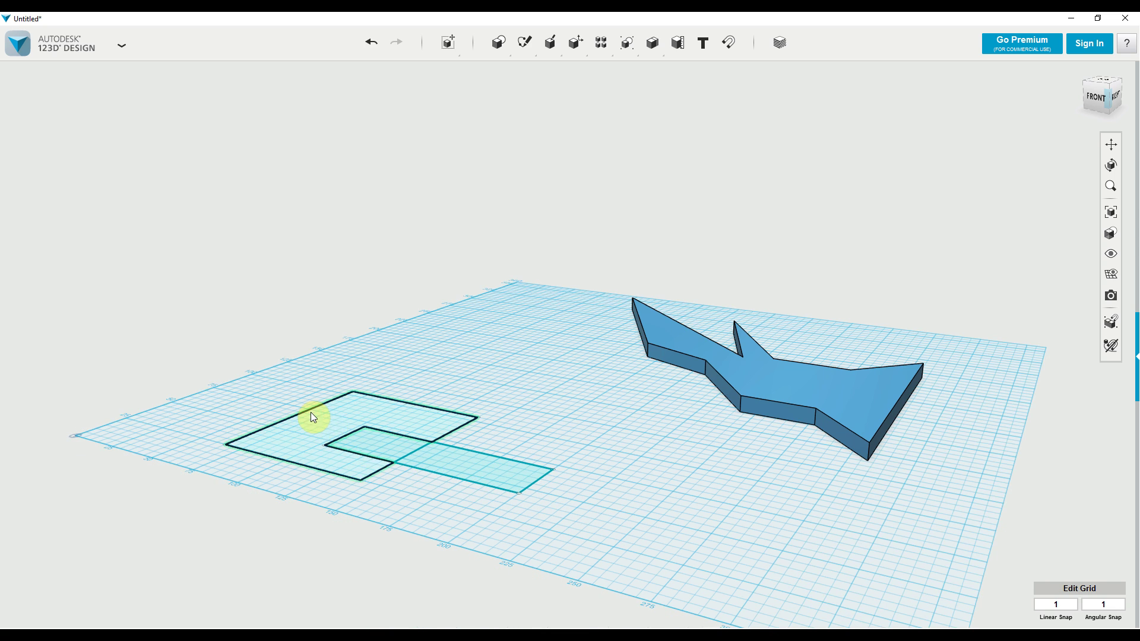
- Extrude the whole narrow rectangle, including its overlap with the wide one, 12 mm upward
mouse_move(209, 377)
mouse_down()
mouse_move(423, 486)
mouse_move(600, 550)
mouse_up()
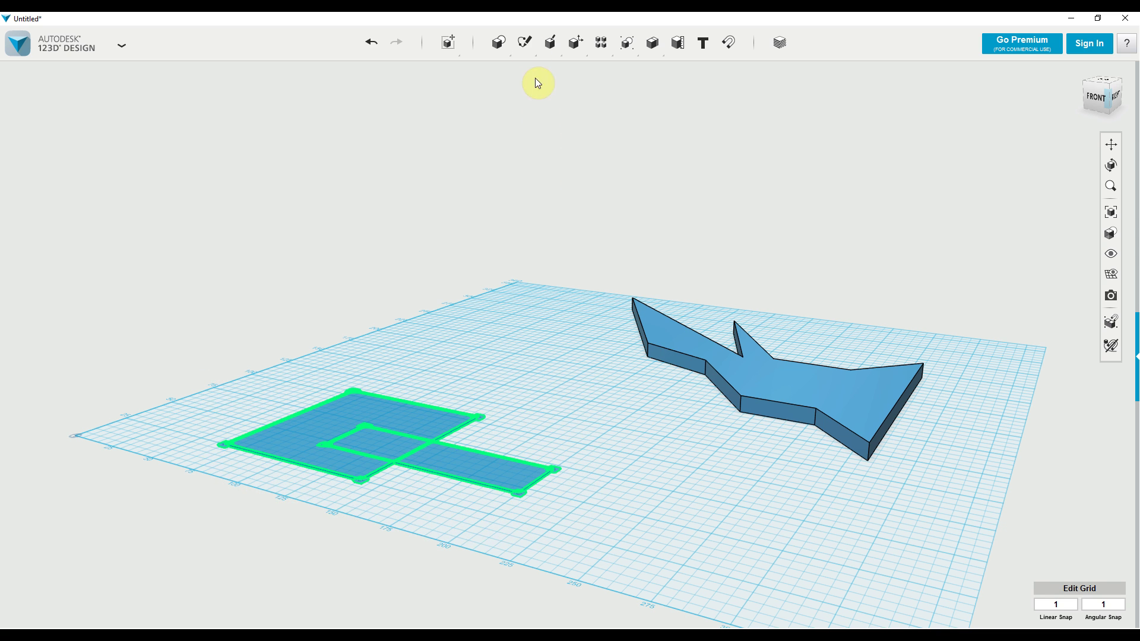
mouse_move(550, 43)
click(553, 71)
drag(227, 378, 585, 543)
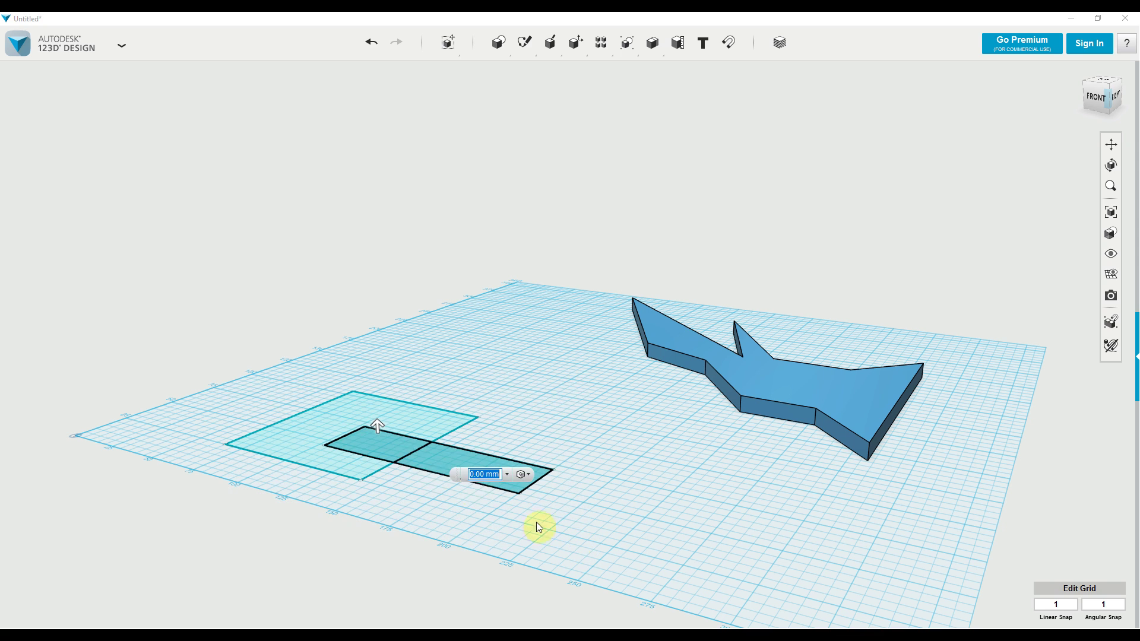
drag(378, 404, 379, 399)
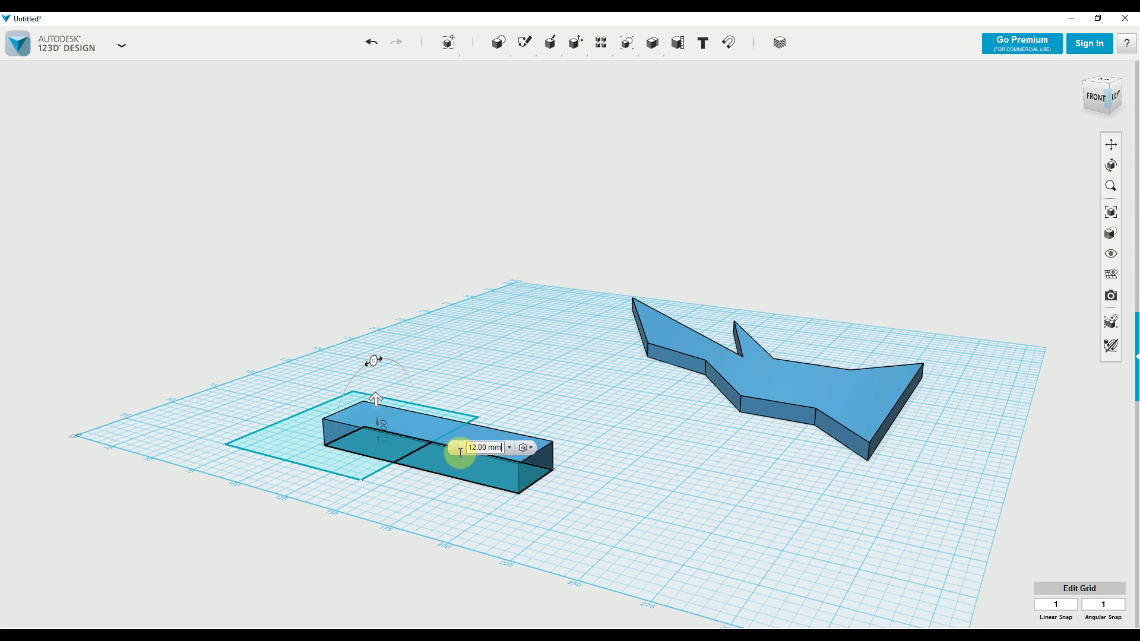
click(433, 497)
- Shorten the extruded bar by extruding its inner end face inward until only a short block remains at the outer end
mouse_move(227, 399)
mouse_down()
mouse_move(376, 478)
mouse_move(481, 512)
mouse_up()
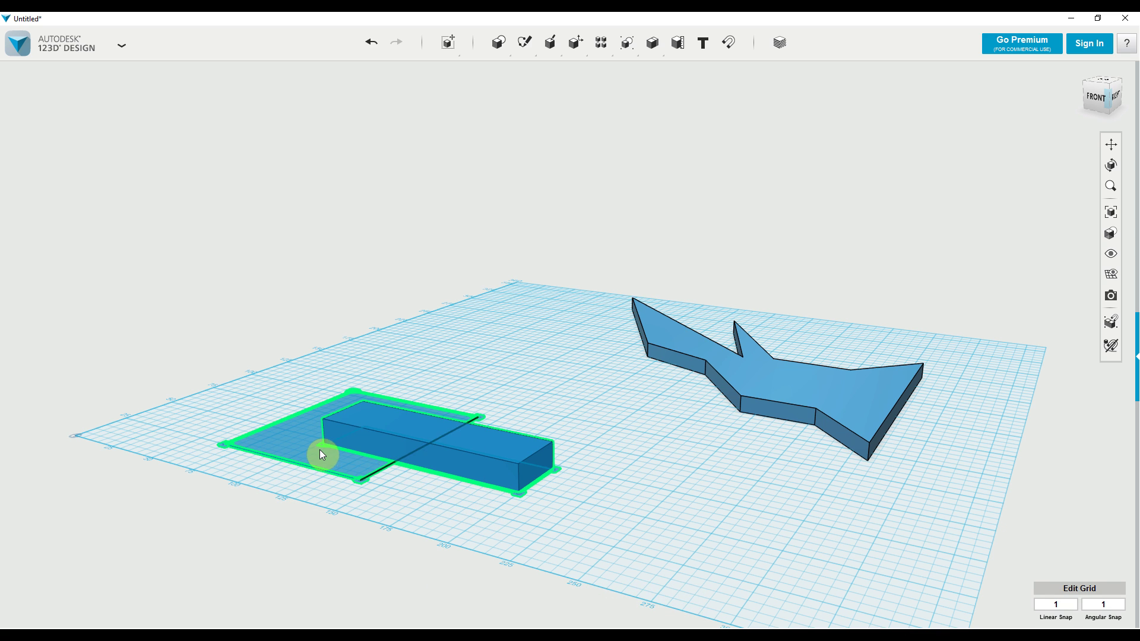
mouse_move(550, 44)
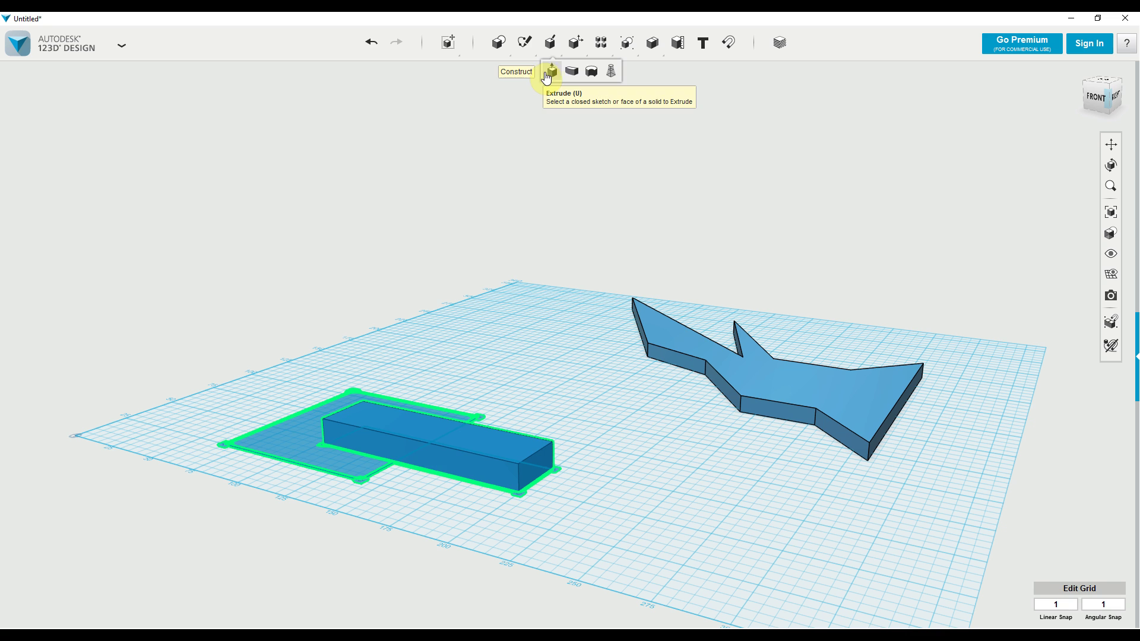
click(546, 71)
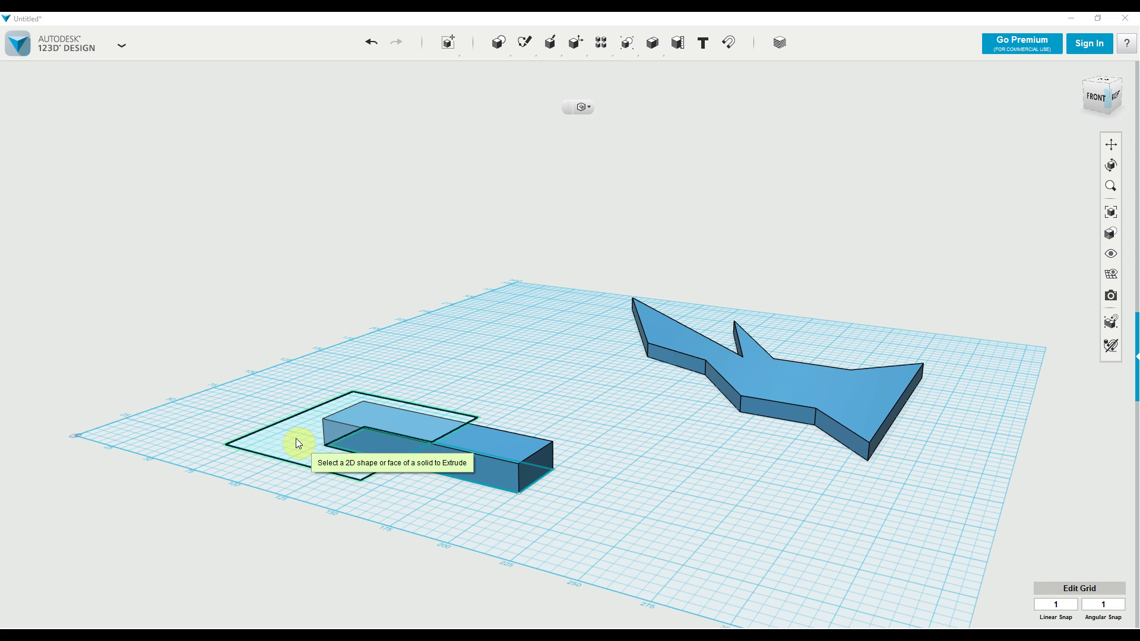
drag(233, 356, 483, 508)
drag(330, 421, 458, 458)
click(438, 499)
drag(232, 382, 486, 513)
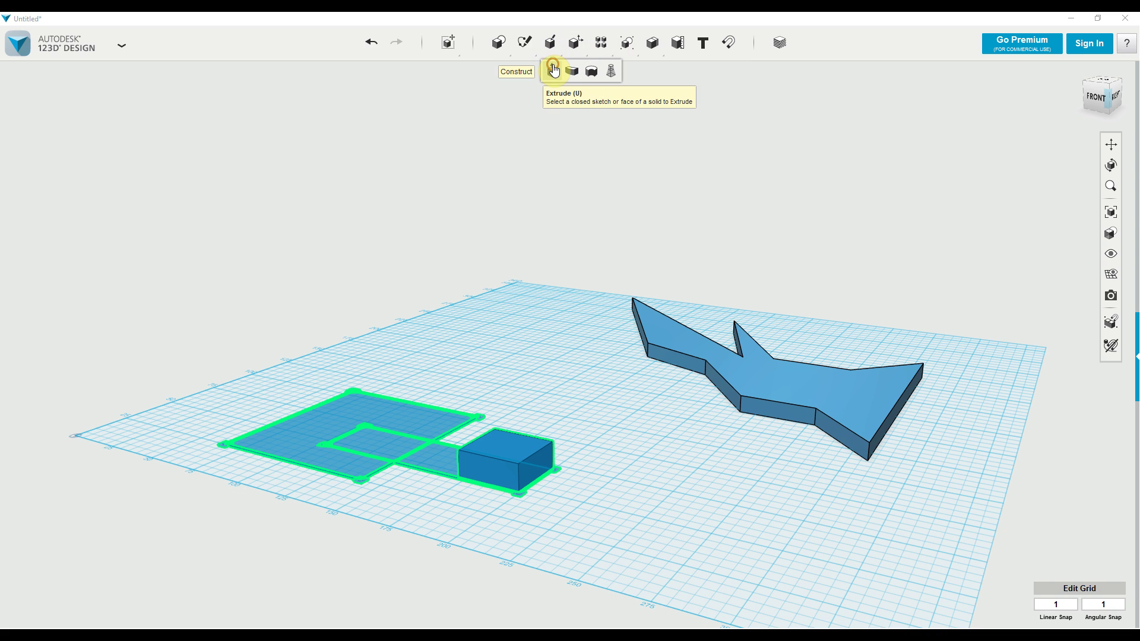
click(552, 70)
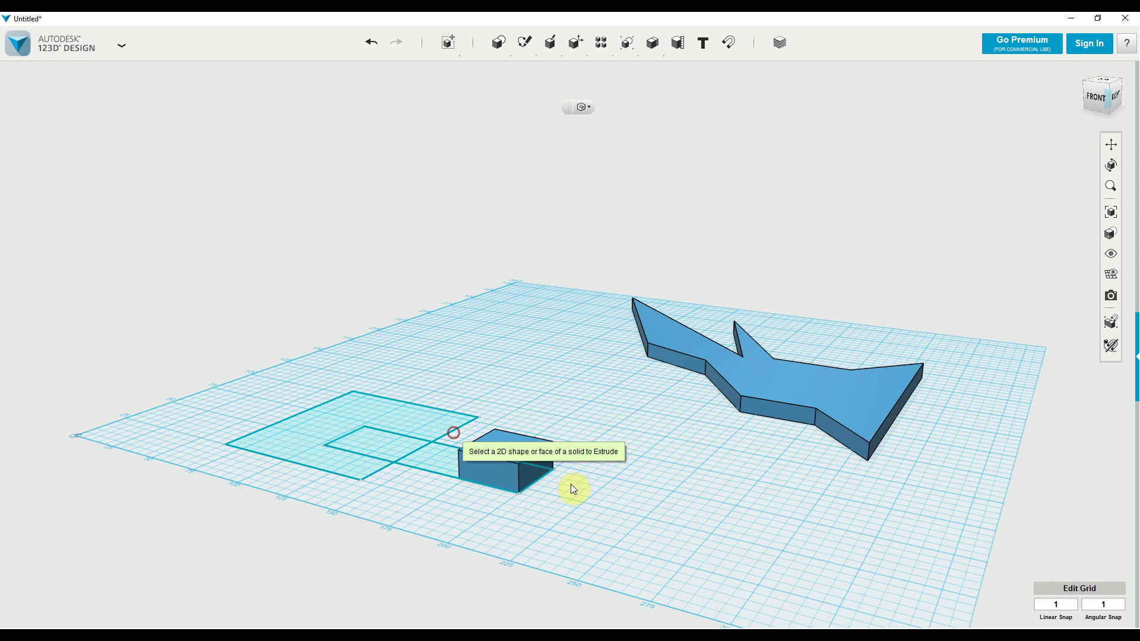
click(504, 468)
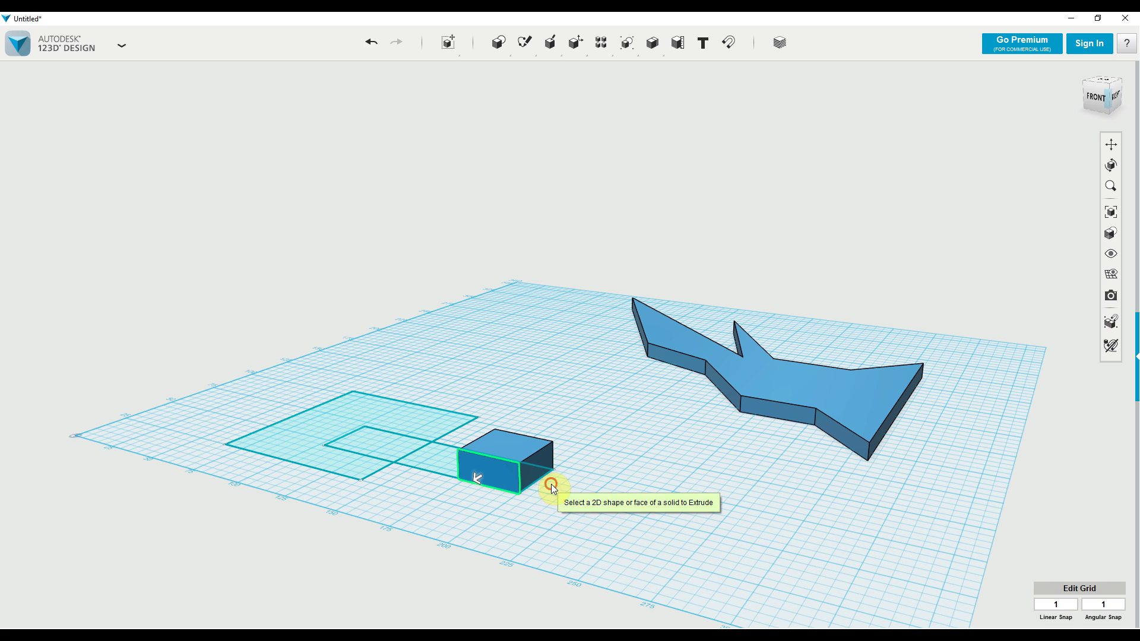
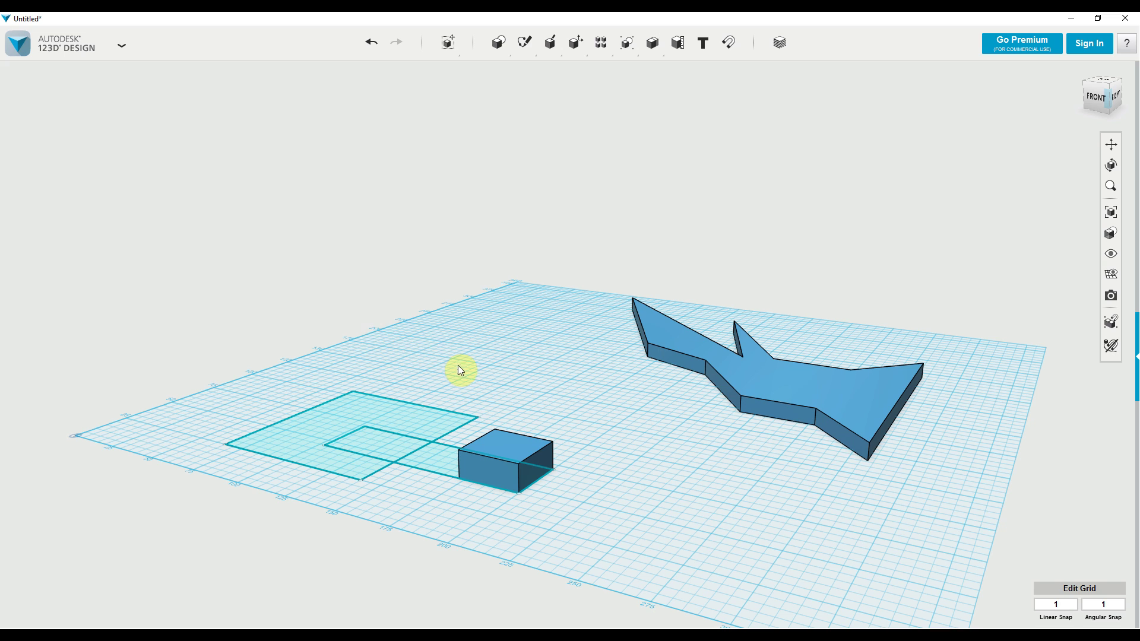
- Sketch two open arcs that cross each other on the empty grid behind the rectangles, and finish the sketch
mouse_move(524, 43)
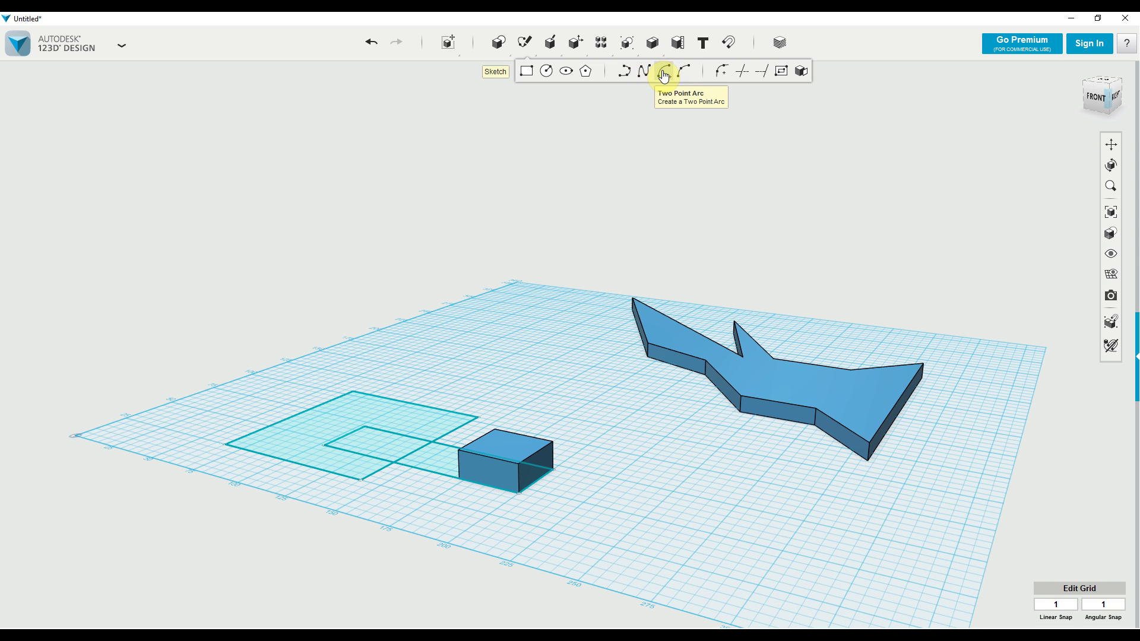
click(684, 76)
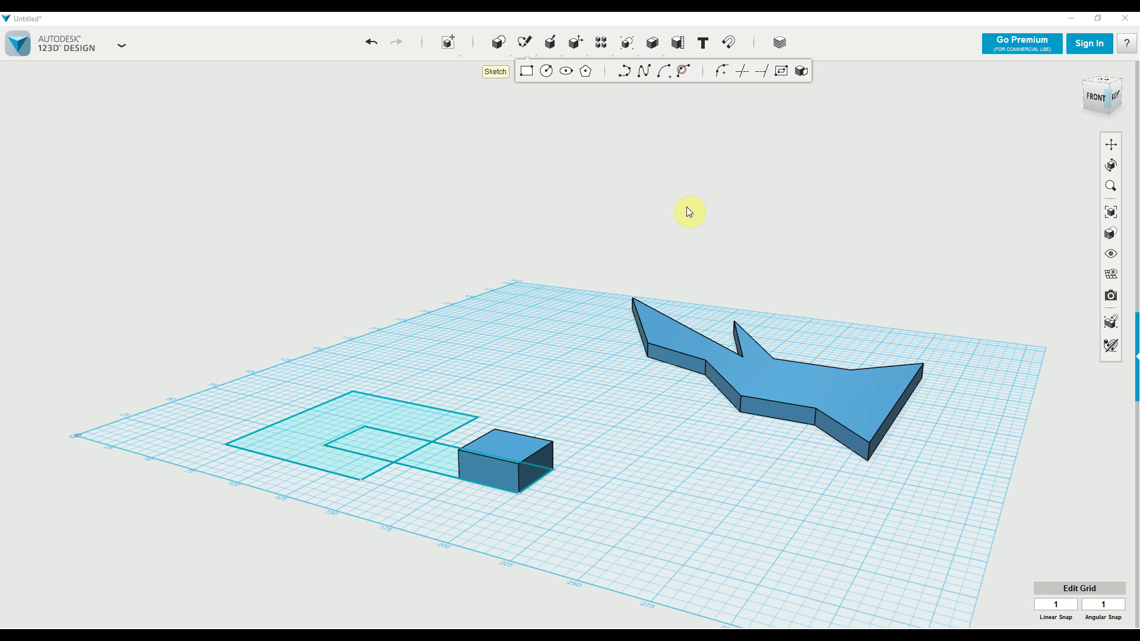
click(457, 353)
click(450, 358)
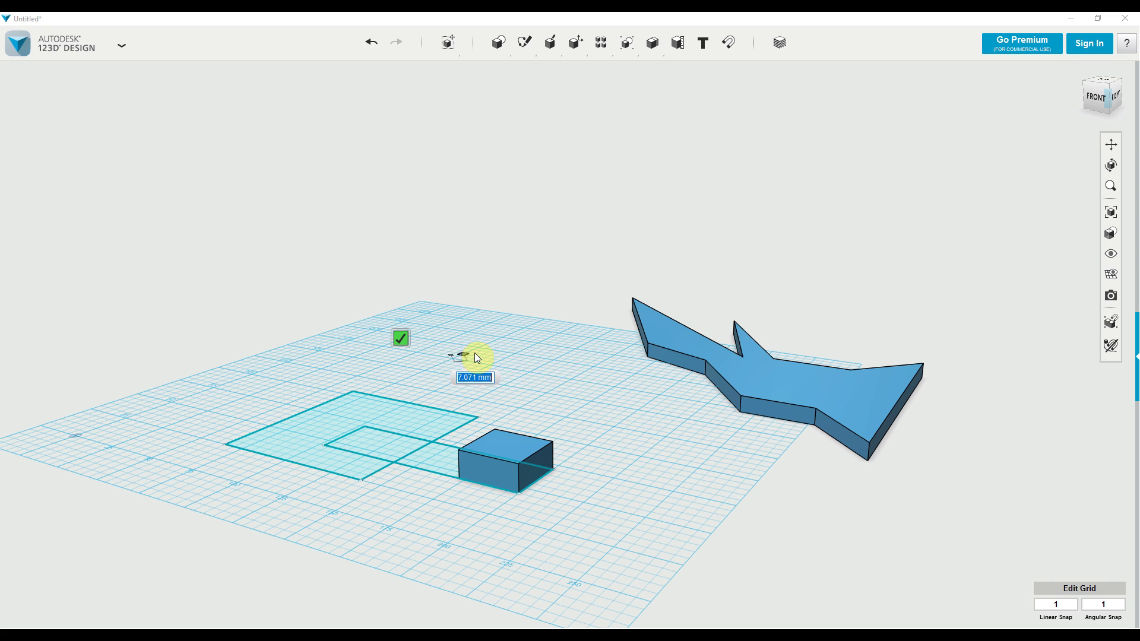
click(473, 385)
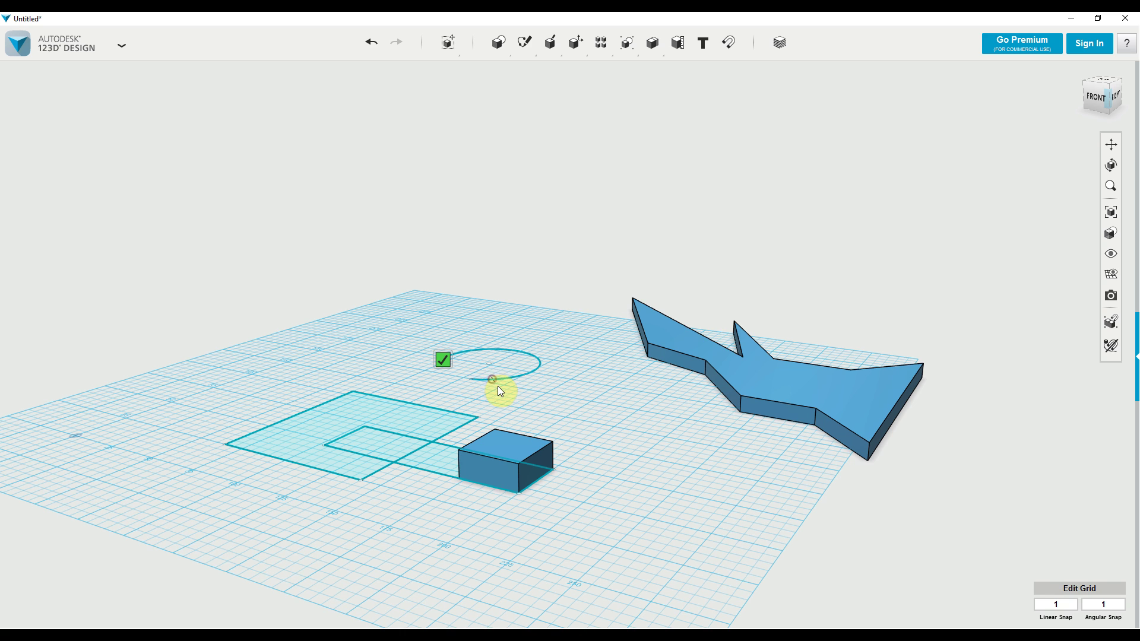
click(517, 405)
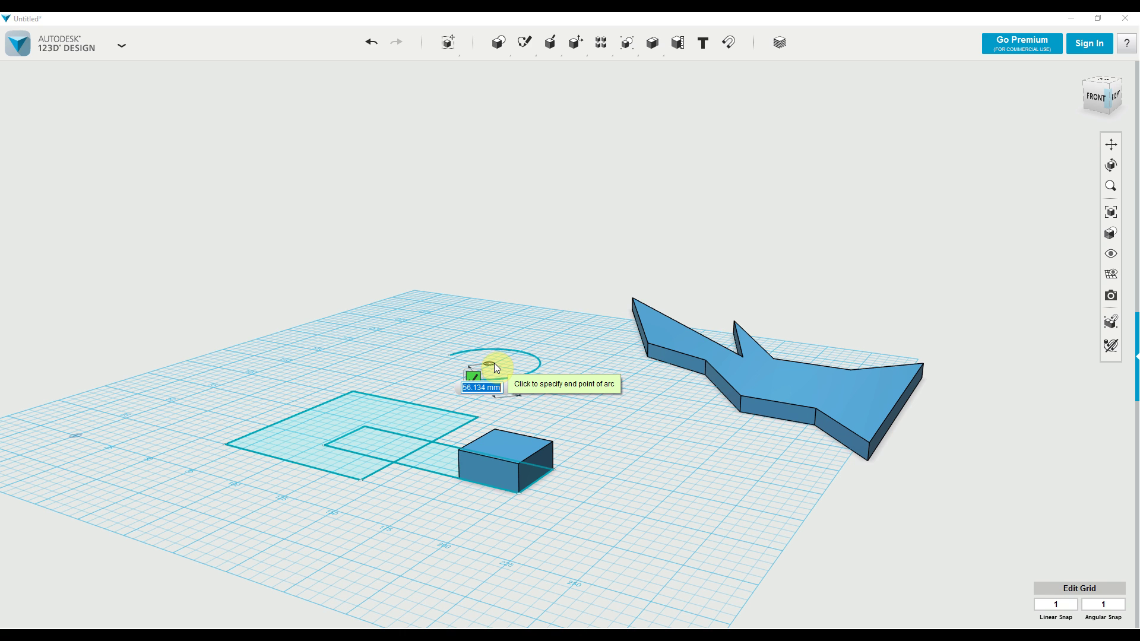
click(455, 382)
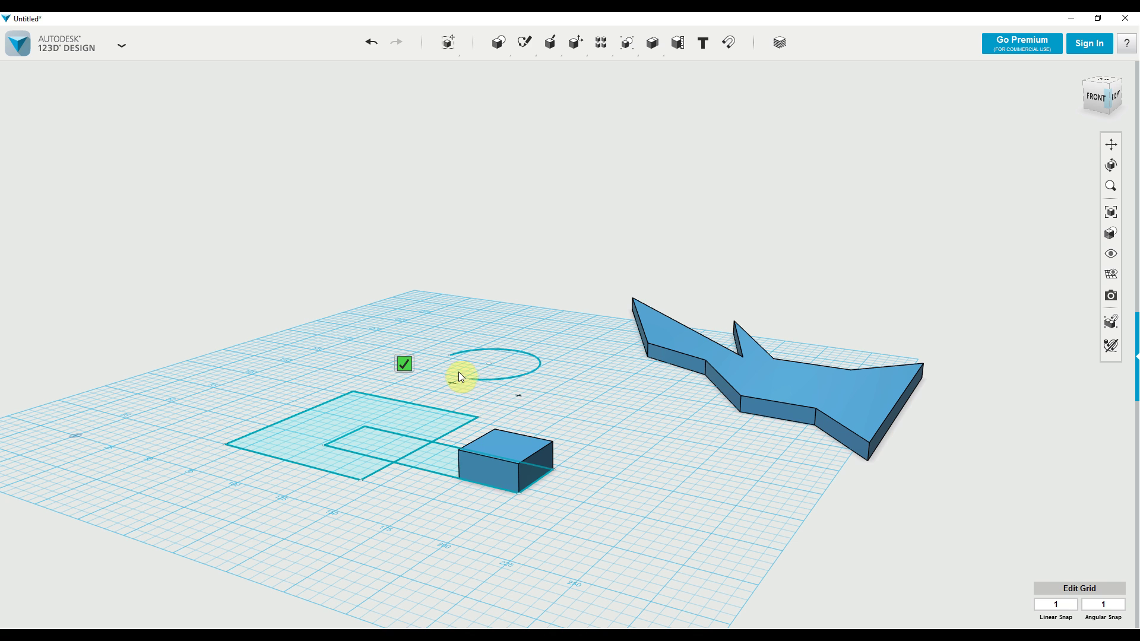
click(465, 369)
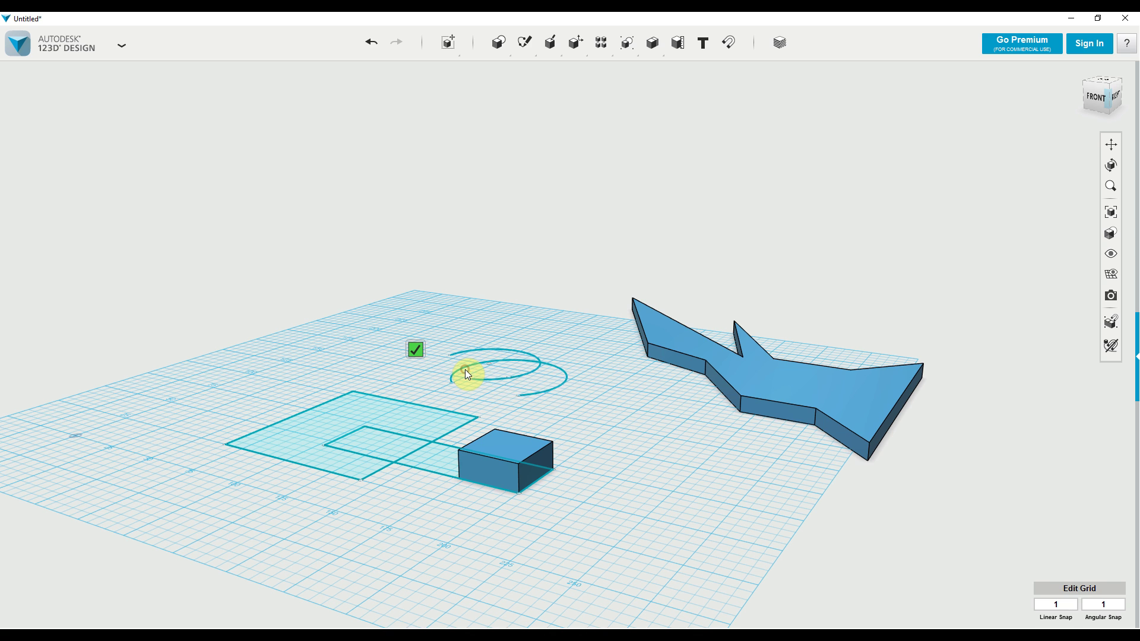
click(416, 349)
- Try to extrude the two open crossing arcs by selecting them together with the Extrude tool
drag(436, 336, 589, 417)
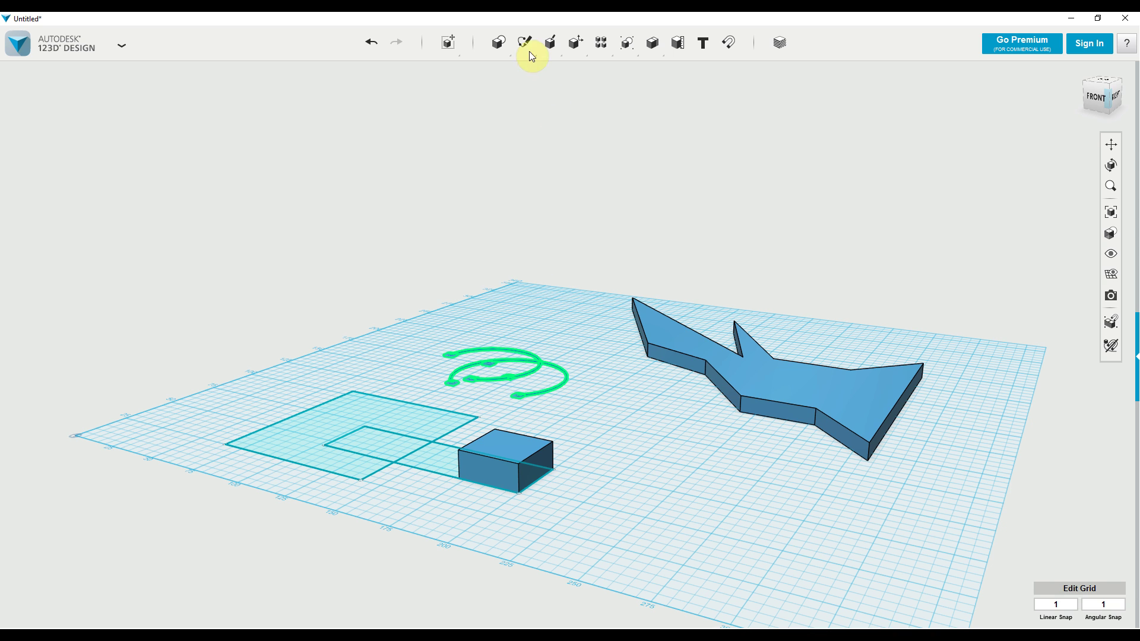
click(551, 71)
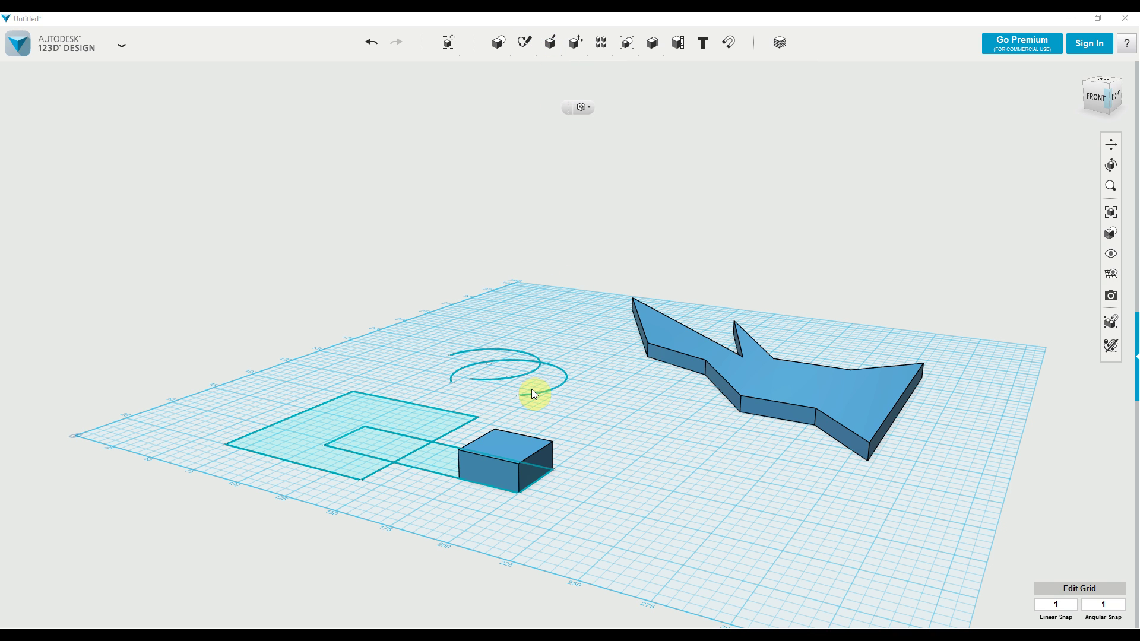
drag(437, 334, 593, 409)
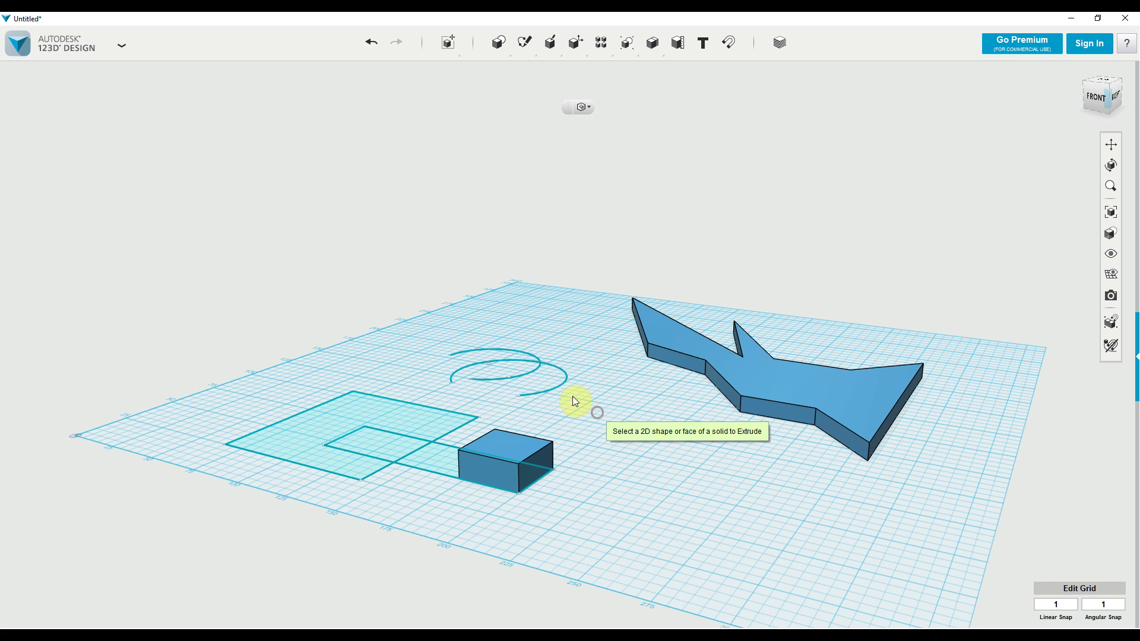
drag(438, 327, 599, 429)
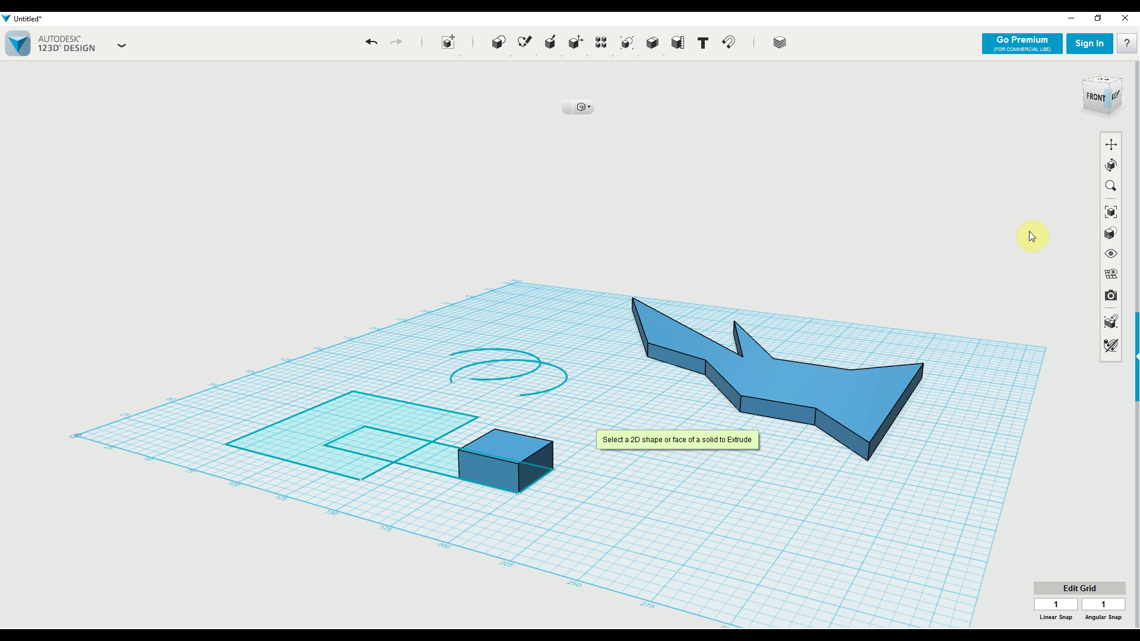
scroll(546, 333, up, 4)
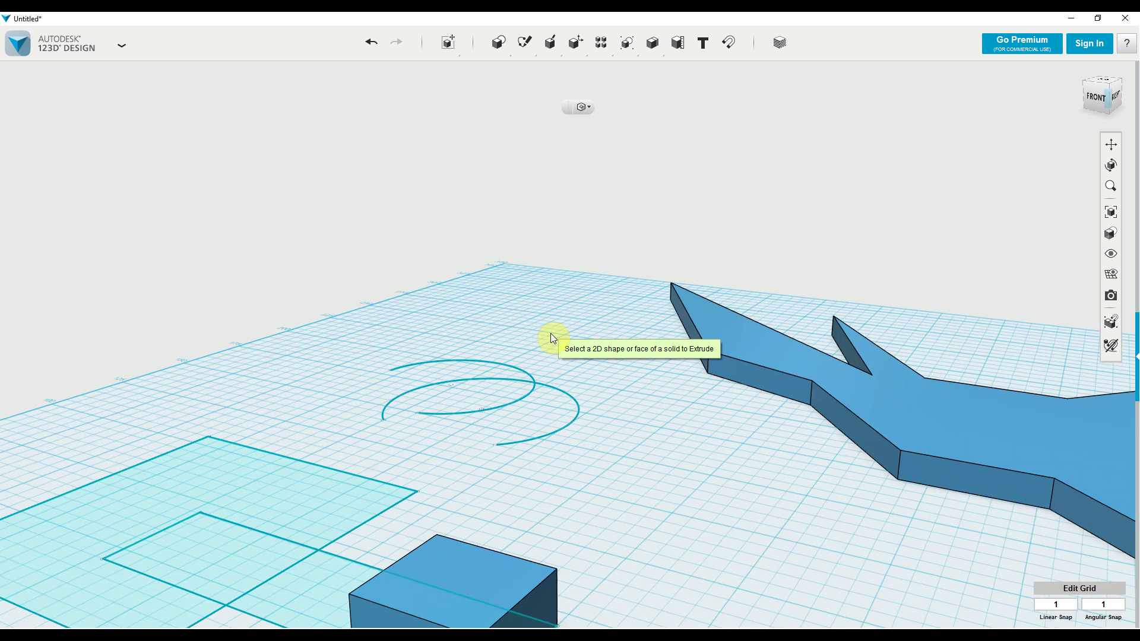
drag(364, 345, 629, 469)
click(546, 69)
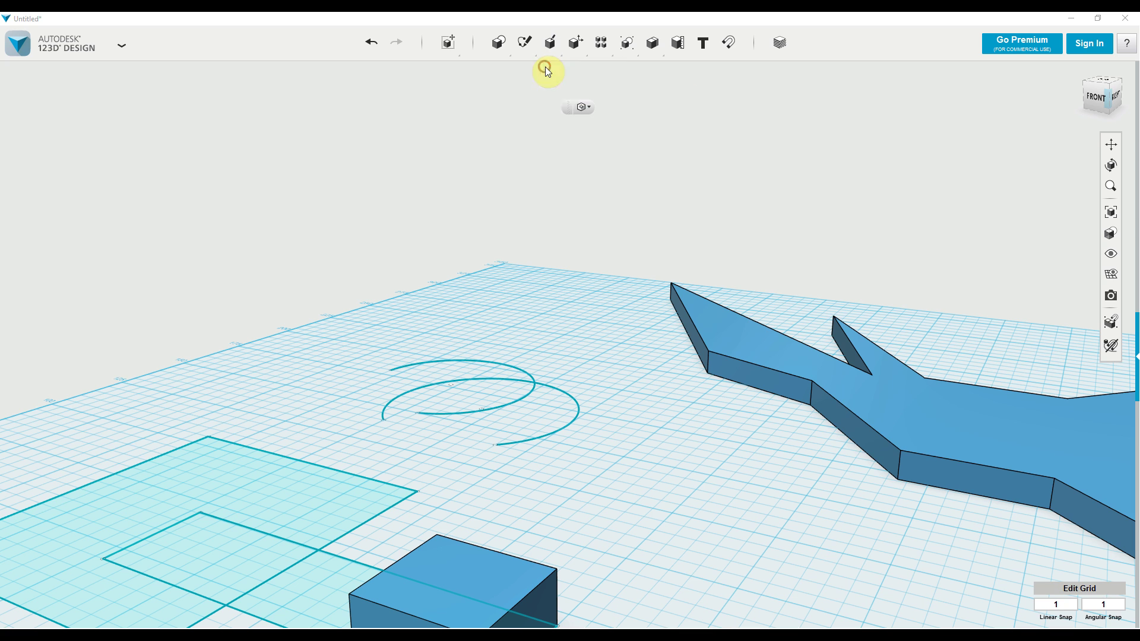
drag(366, 354, 626, 463)
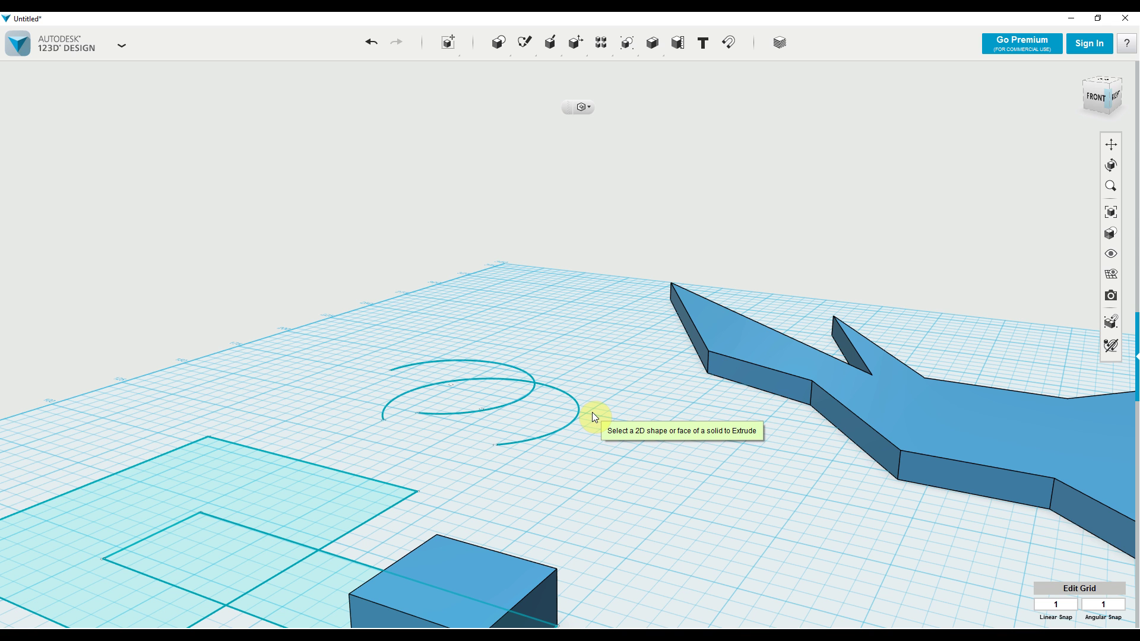
- Extrude the C-shaped region of the wide rectangle, without the overlap, upward to more than the small block's height
scroll(592, 412, down, 4)
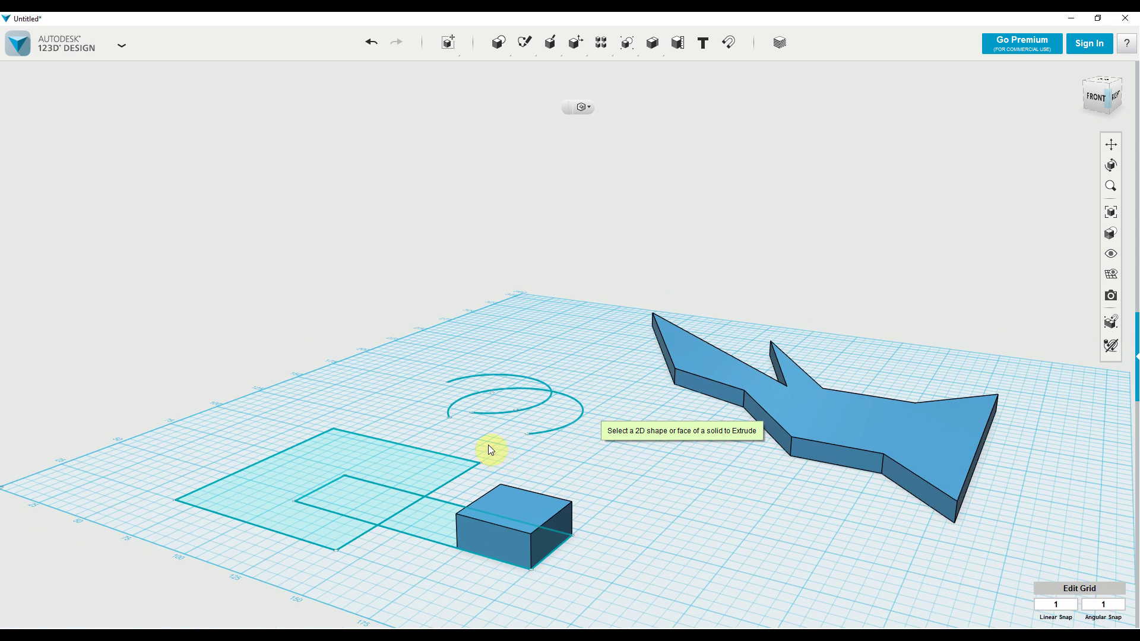
click(408, 468)
drag(335, 462, 336, 416)
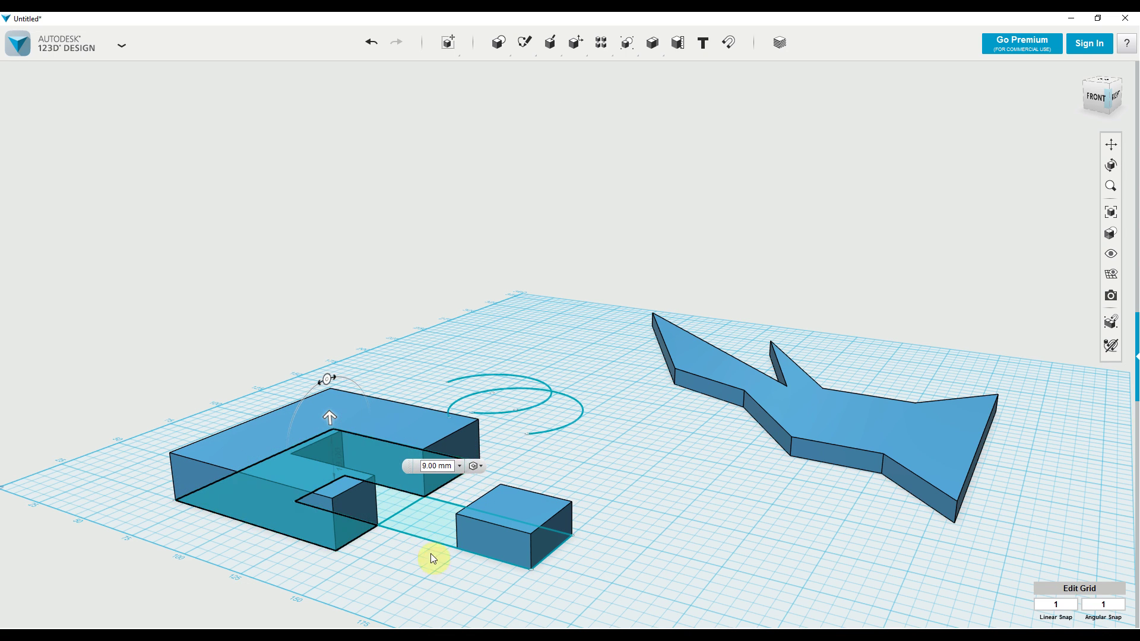
- Extrude the narrow rectangle's region outside the overlap 14 mm upward as a subtraction, cutting away the small block
click(418, 514)
click(421, 521)
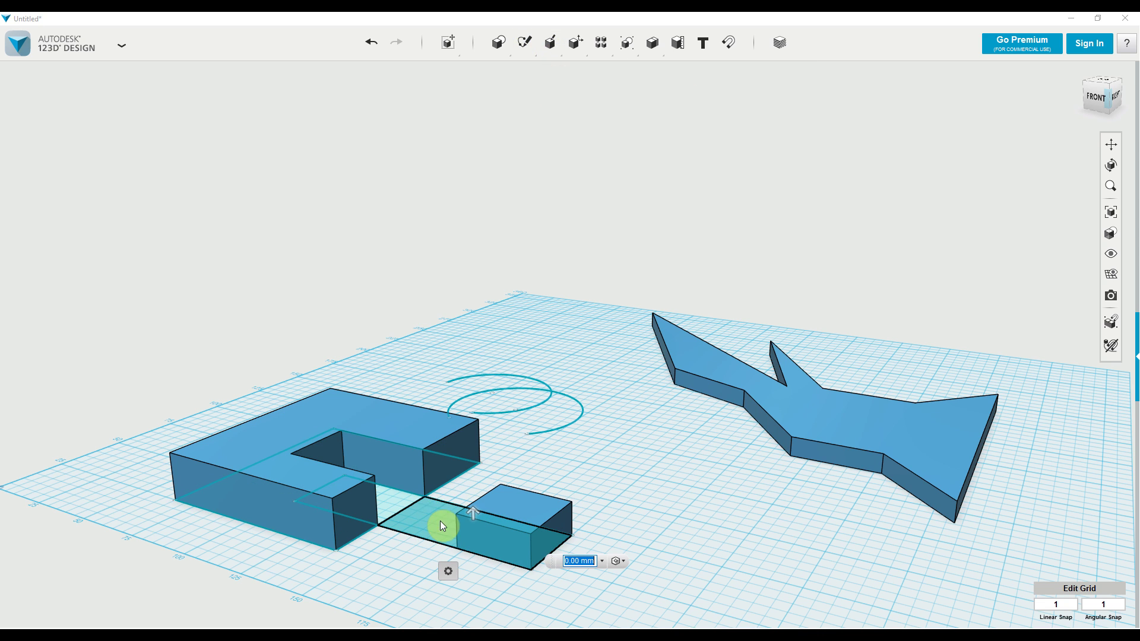
click(471, 513)
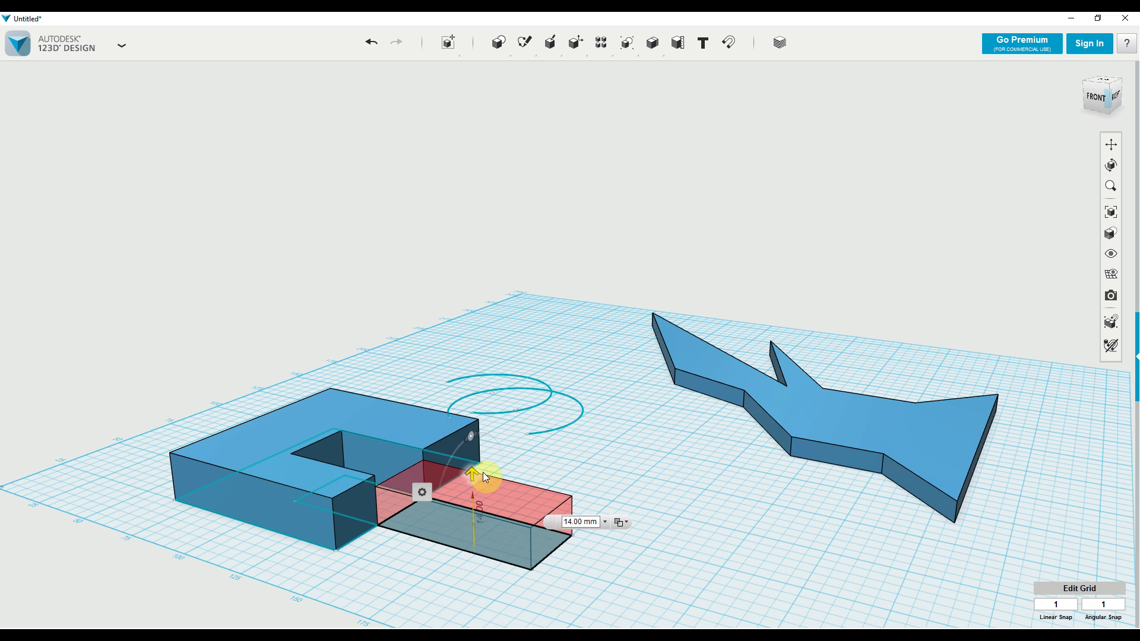
click(633, 486)
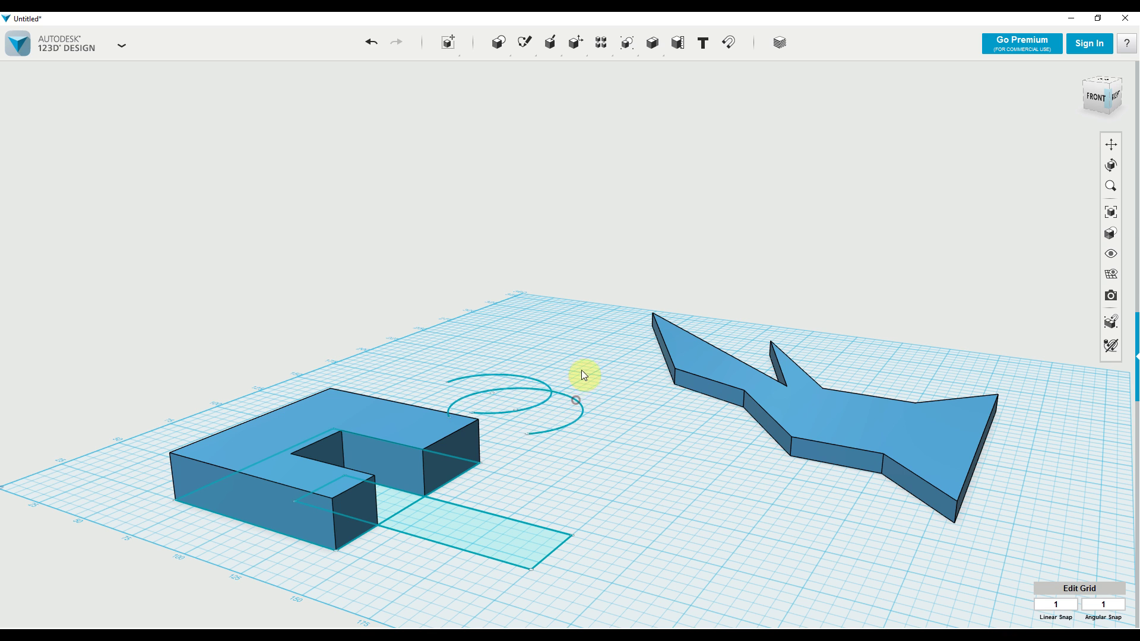
- Reshape the outer of the two crossing arcs into a much larger arc that surrounds the smaller one without crossing it
mouse_move(583, 375)
mouse_down()
mouse_move(590, 338)
mouse_move(645, 400)
mouse_move(615, 438)
mouse_move(564, 475)
mouse_move(384, 533)
mouse_up()
mouse_move(565, 423)
mouse_down()
mouse_move(508, 387)
mouse_move(568, 425)
mouse_up()
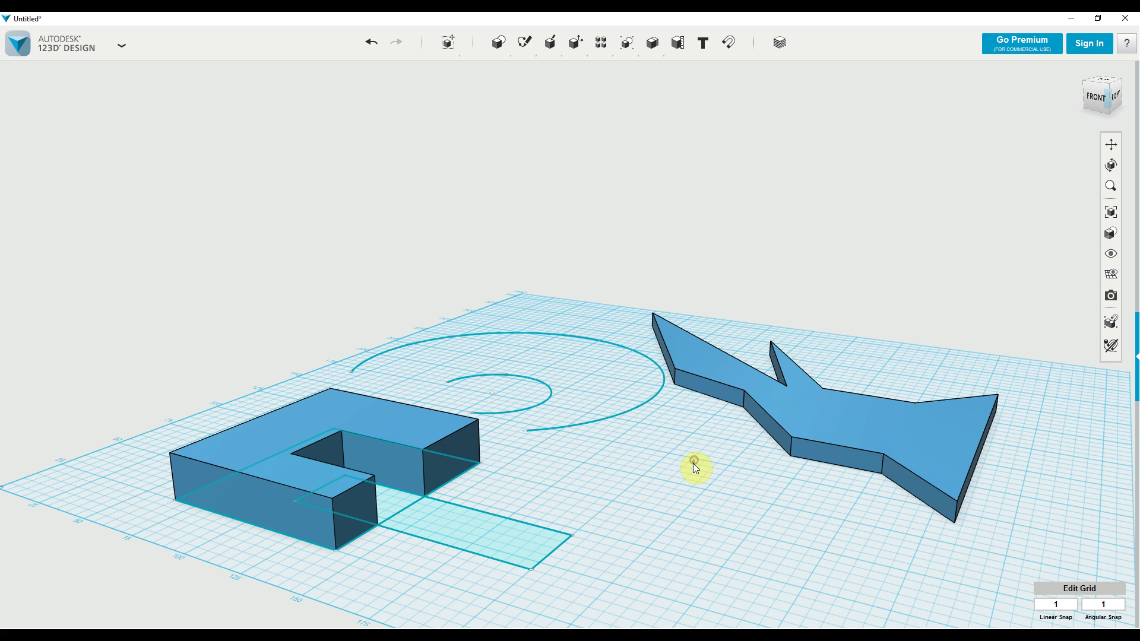
mouse_move(555, 44)
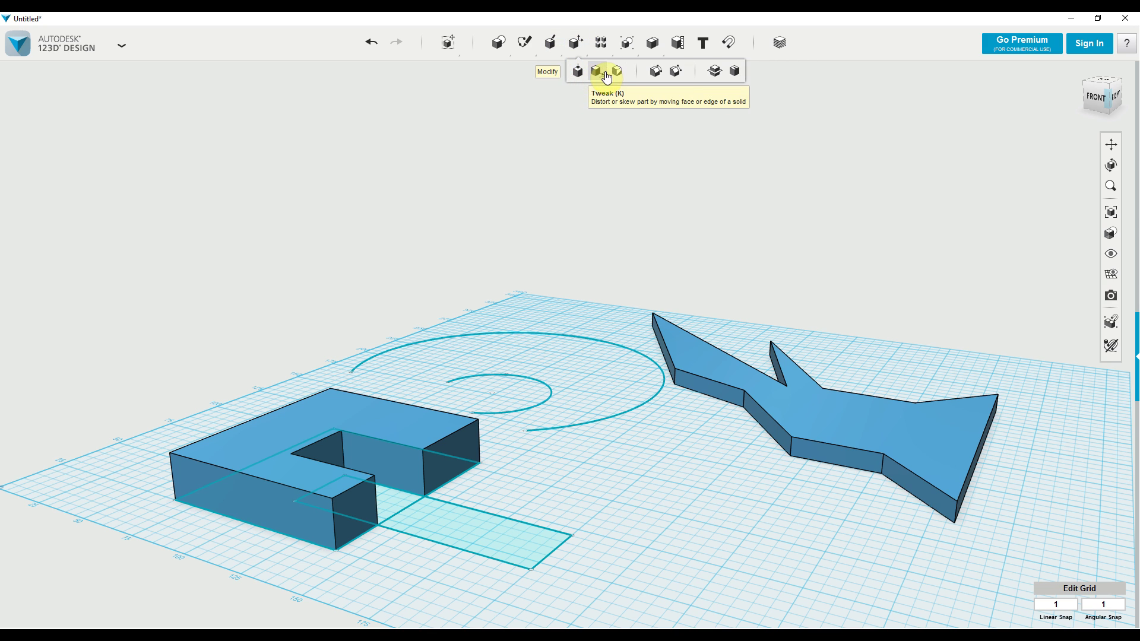
click(676, 74)
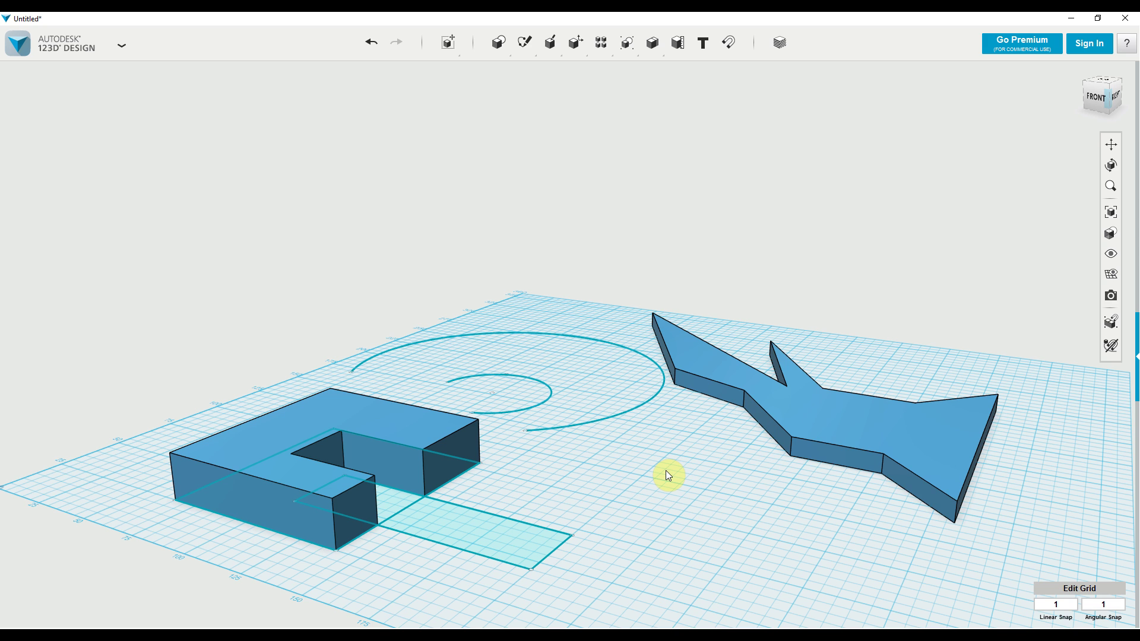
- Select all solids and sketches on the grid together and delete them to leave an empty workspace
mouse_move(127, 292)
mouse_down()
mouse_move(923, 607)
mouse_move(1095, 623)
mouse_up()
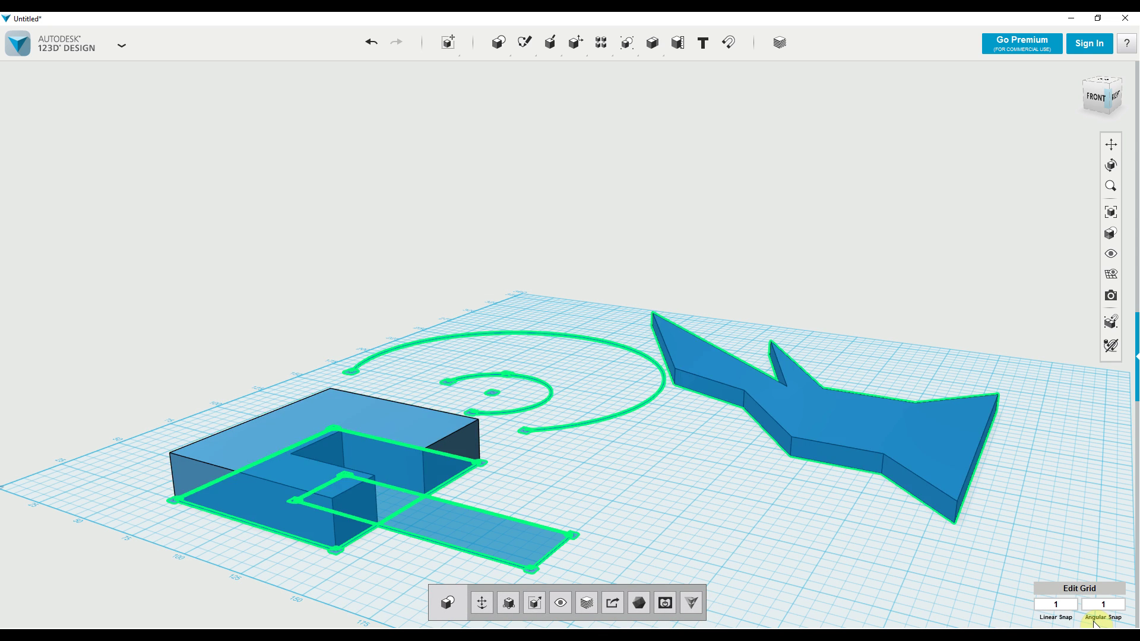
key(Delete)
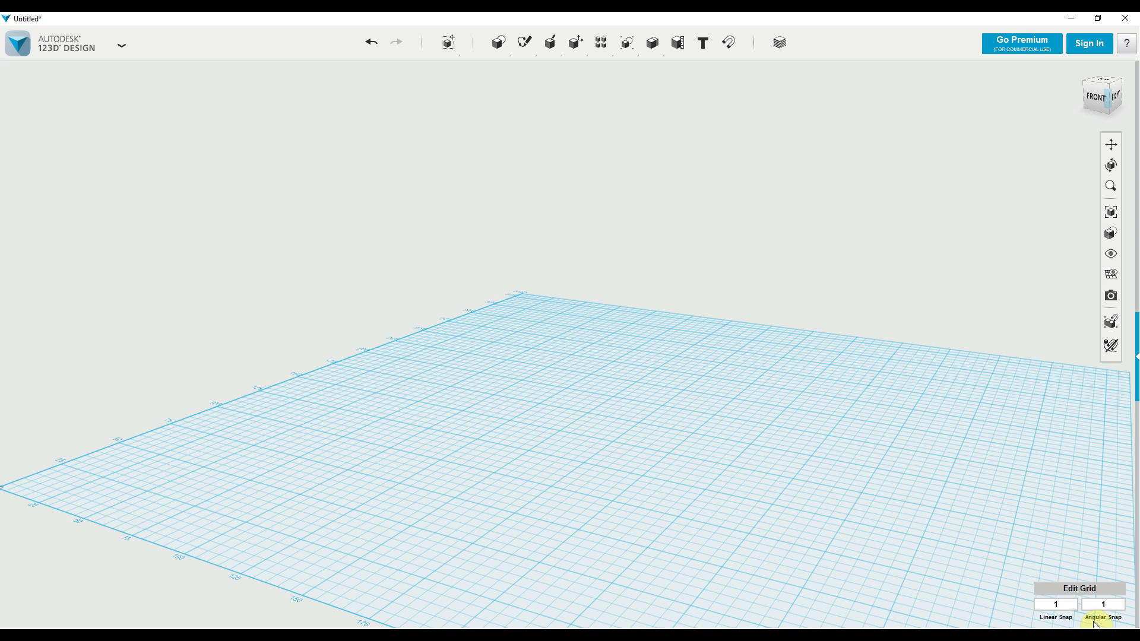
click(1099, 605)
click(941, 537)
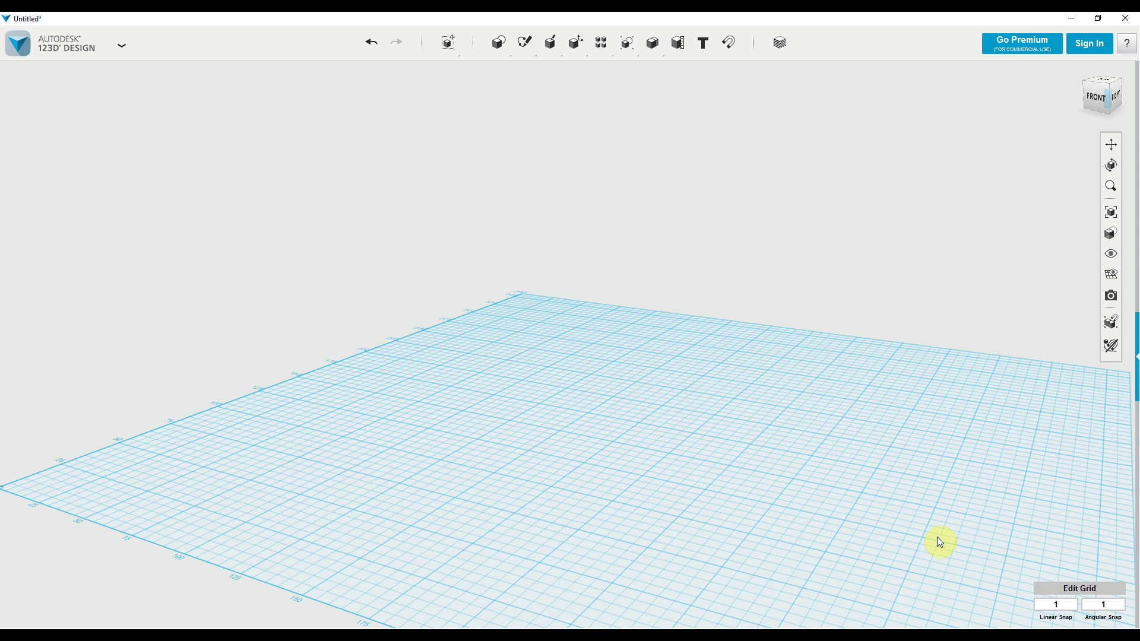